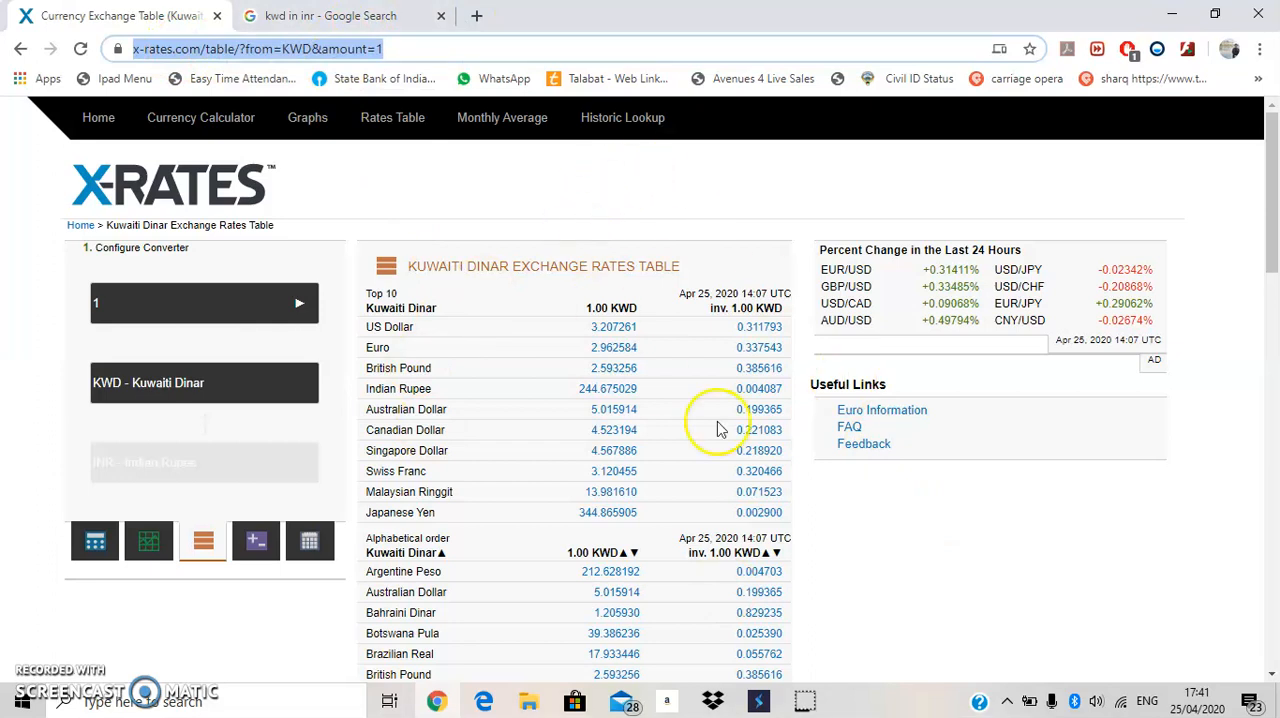
# Switch to Excel and create a blank workbook.
pyautogui.press('super+r')
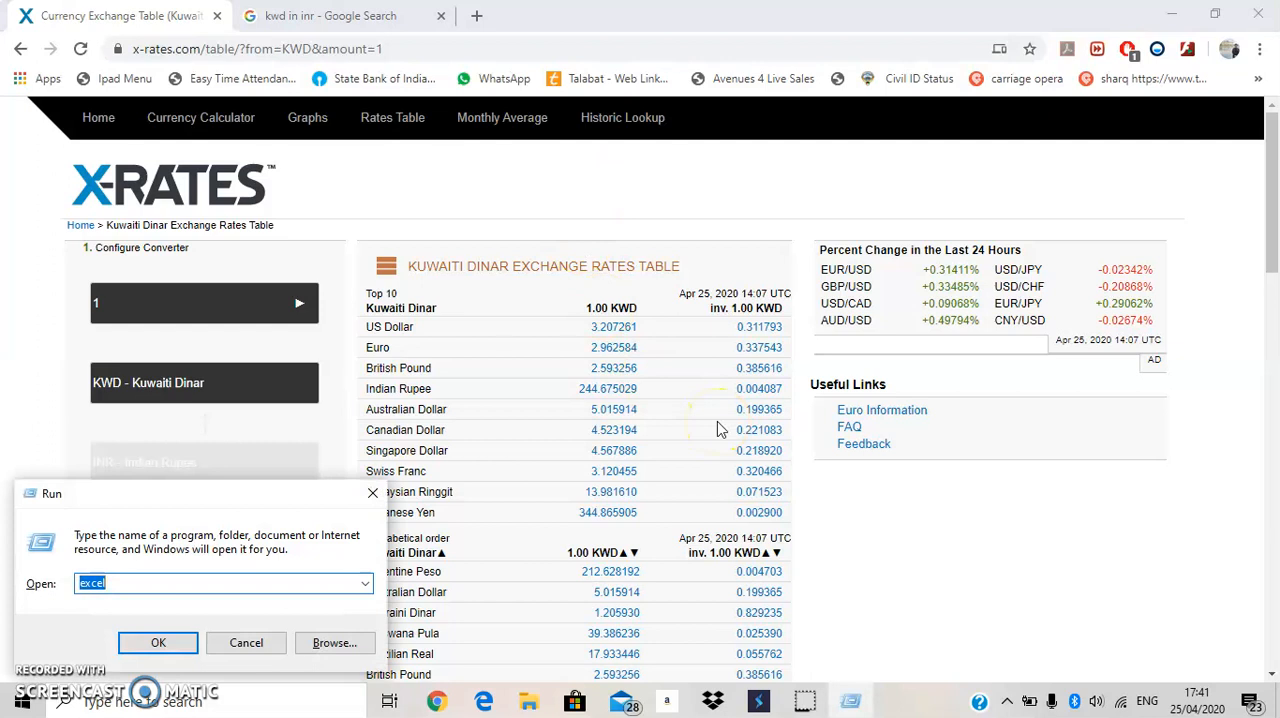
pyautogui.press('Return')
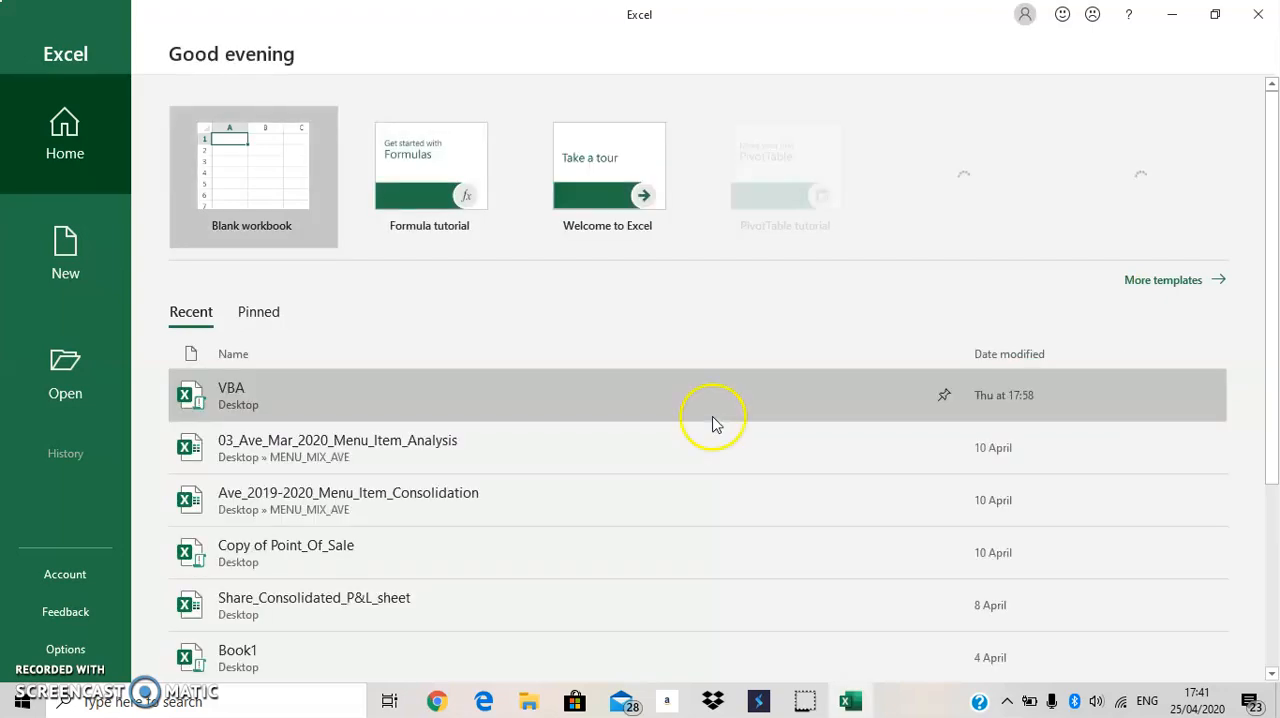
pyautogui.click(238, 215)
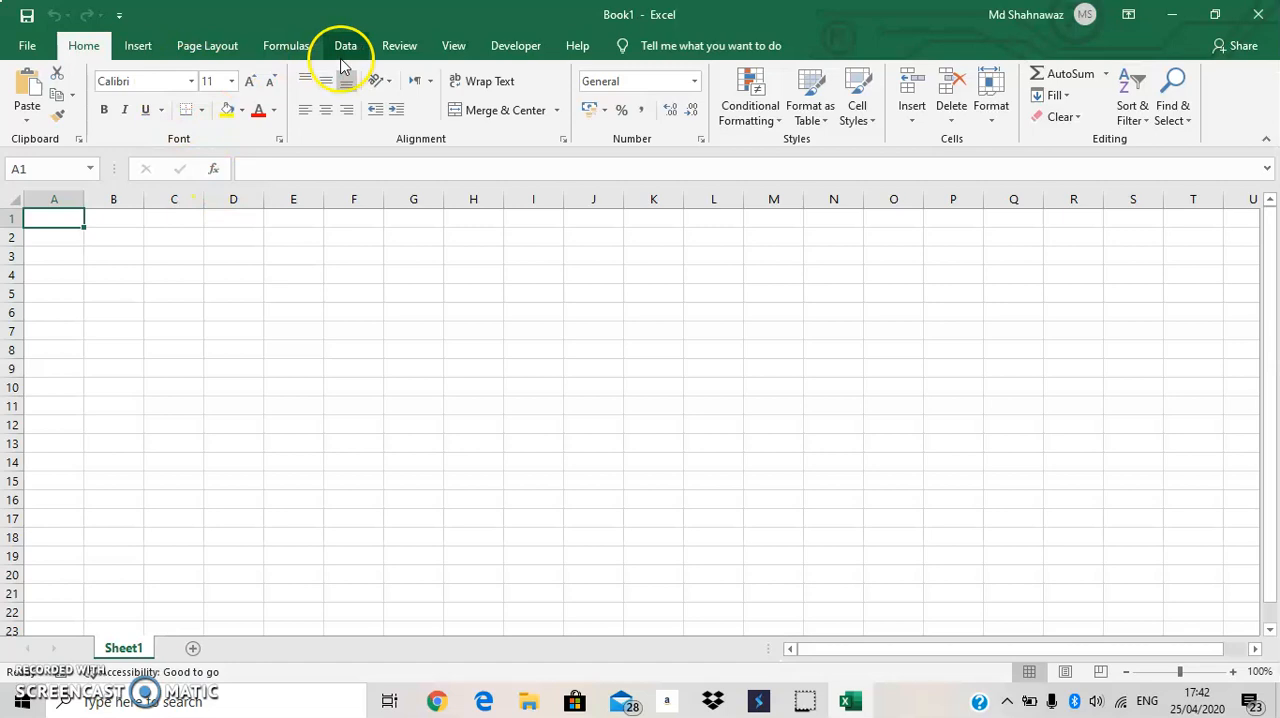
pyautogui.click(345, 48)
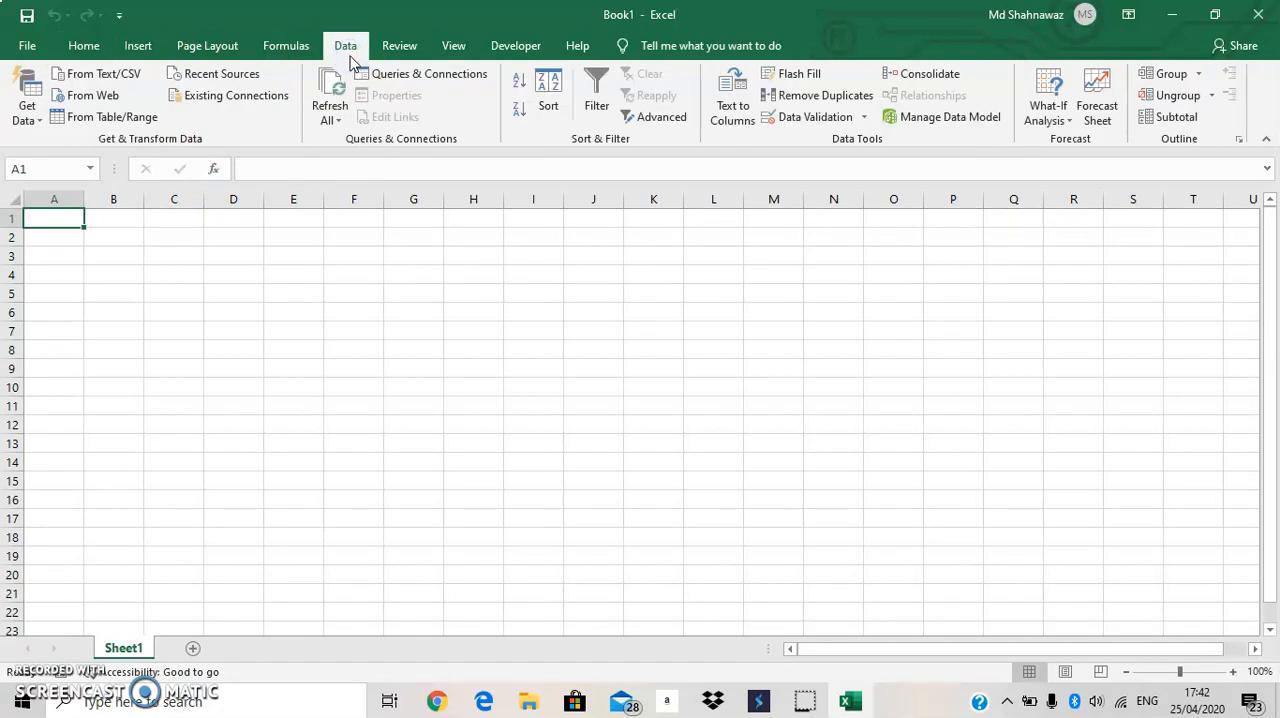
pyautogui.click(111, 97)
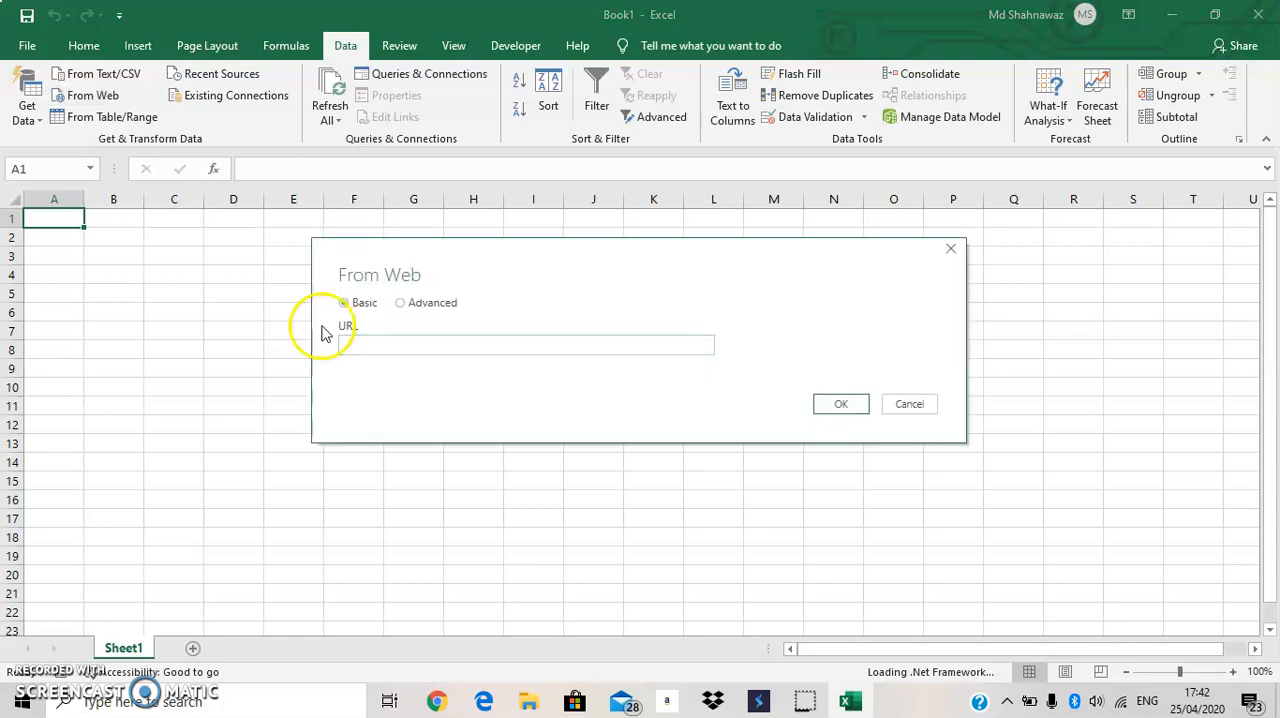
pyautogui.write('https://www.x-rates.com/table/?from=KWD&amount=1')
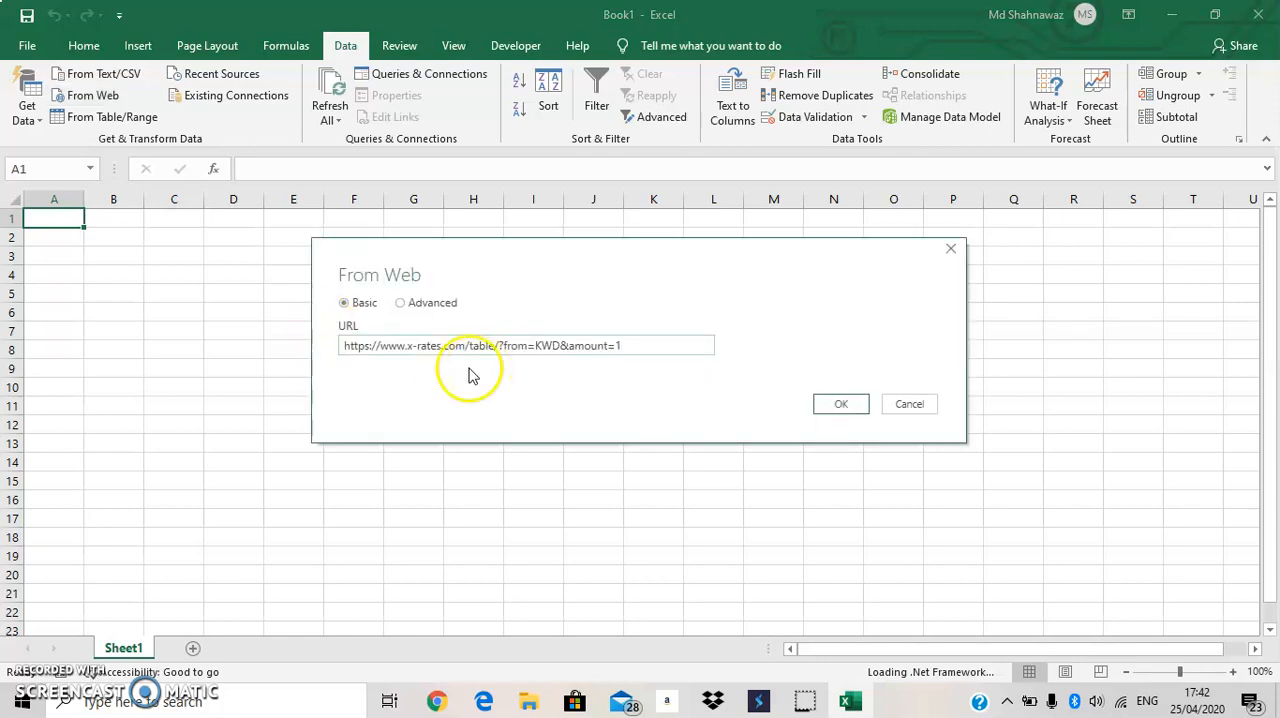
pyautogui.click(838, 405)
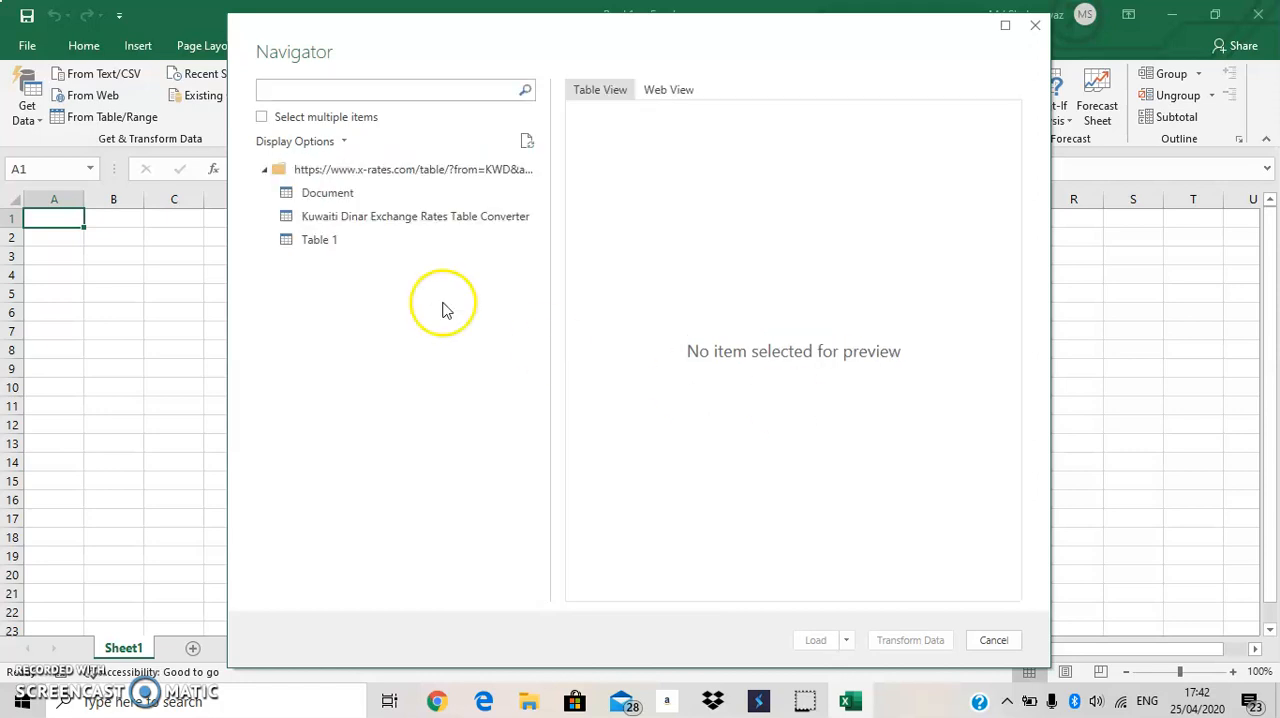
# Enable selection of multiple items, choose Table 1 from the web source and load it.
pyautogui.click(261, 119)
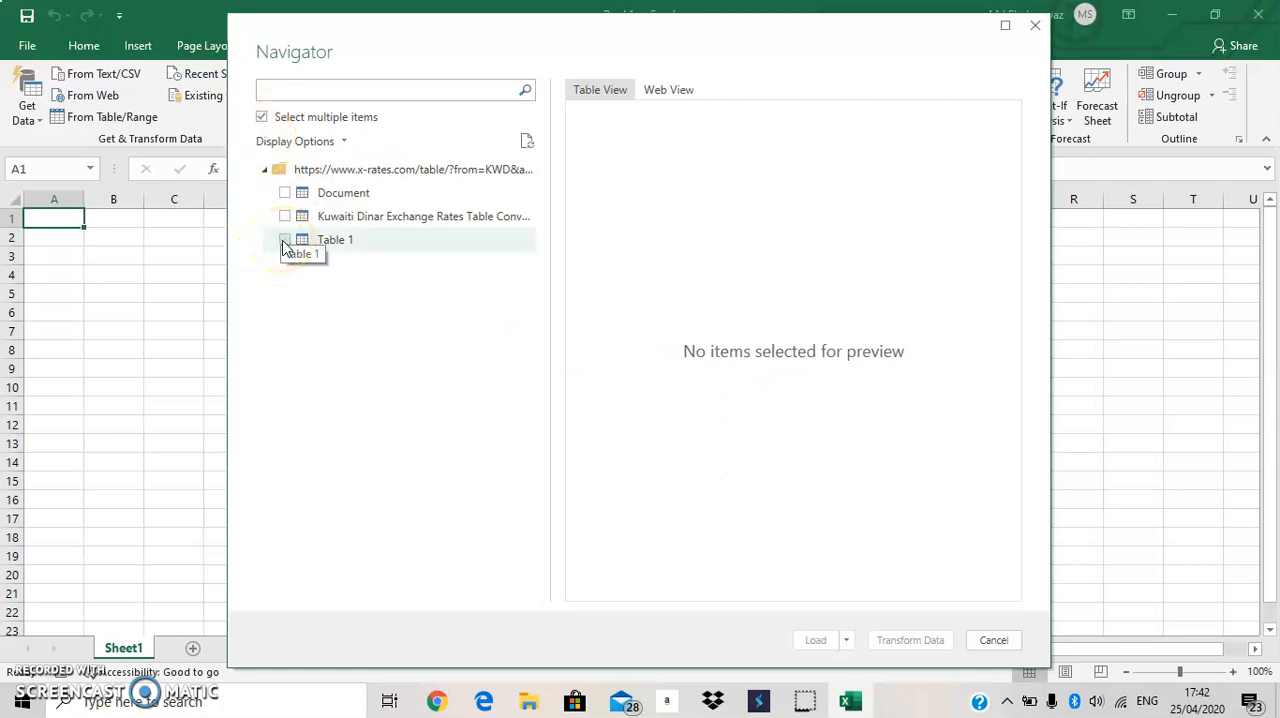
pyautogui.click(284, 242)
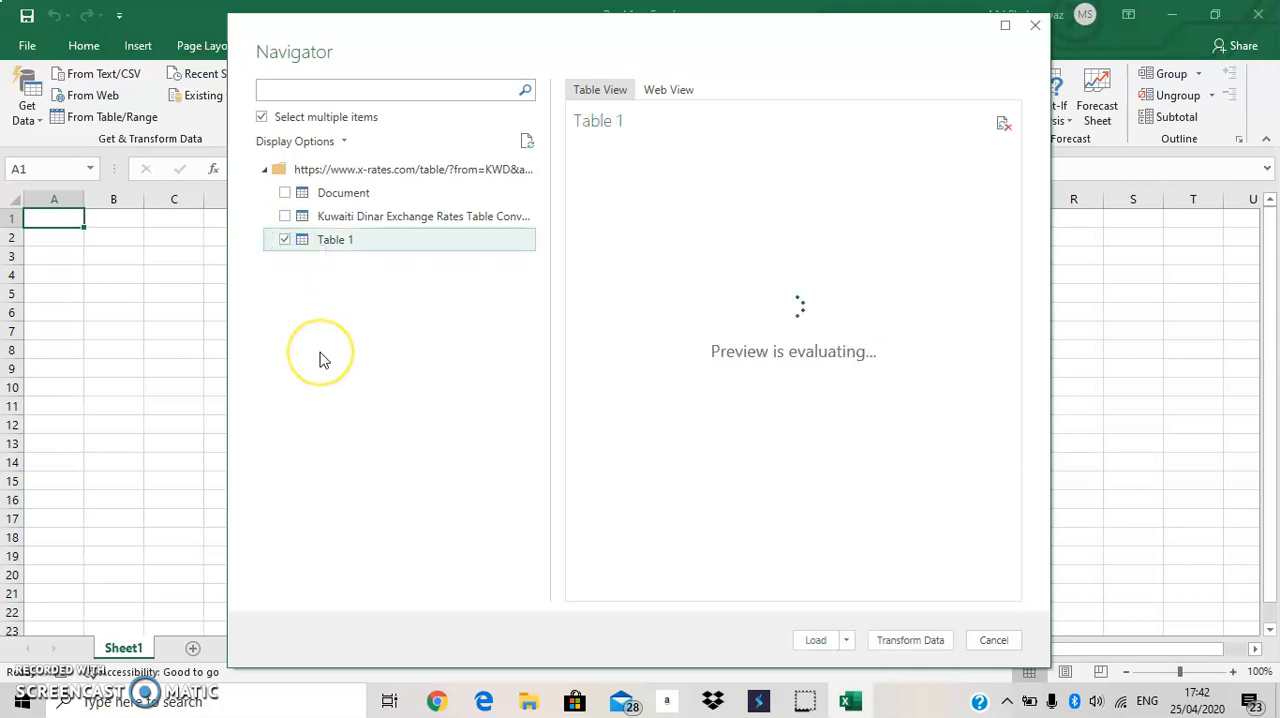
pyautogui.click(812, 642)
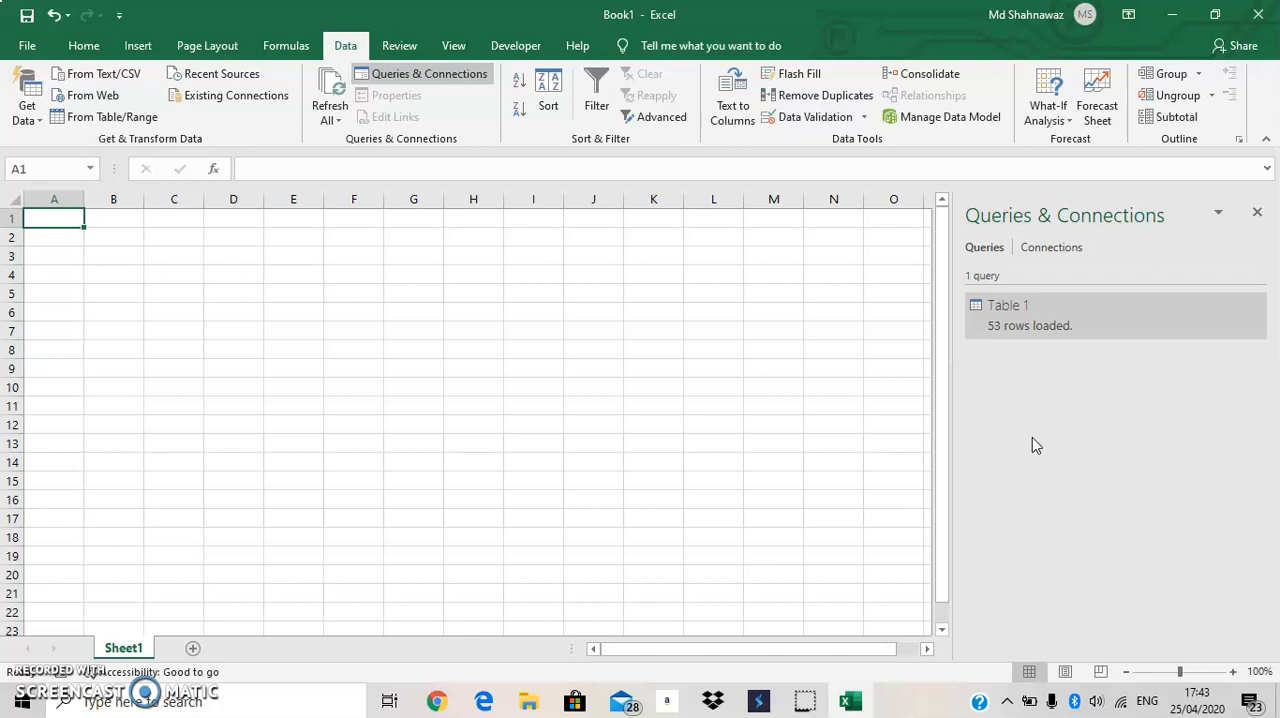
# Open the Table 1 query in the Power Query Editor, look through its currency rows and close the editor.
pyautogui.click(1040, 326)
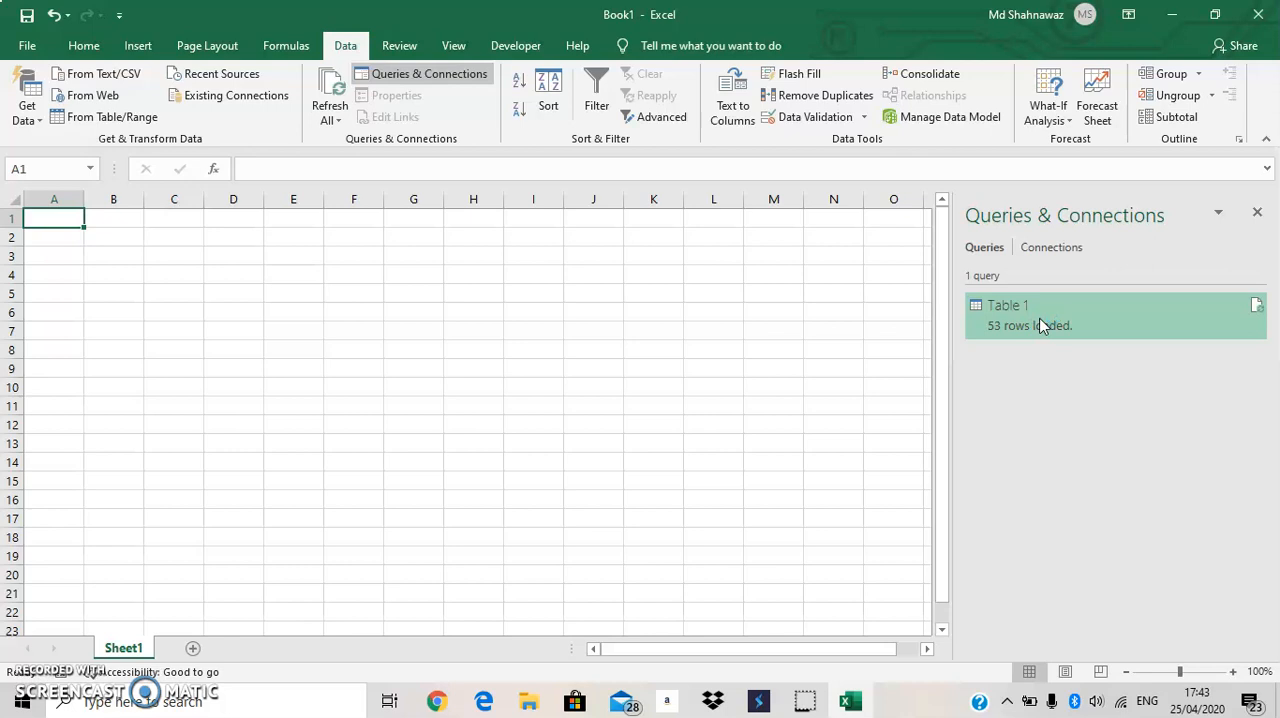
pyautogui.doubleClick(1040, 326)
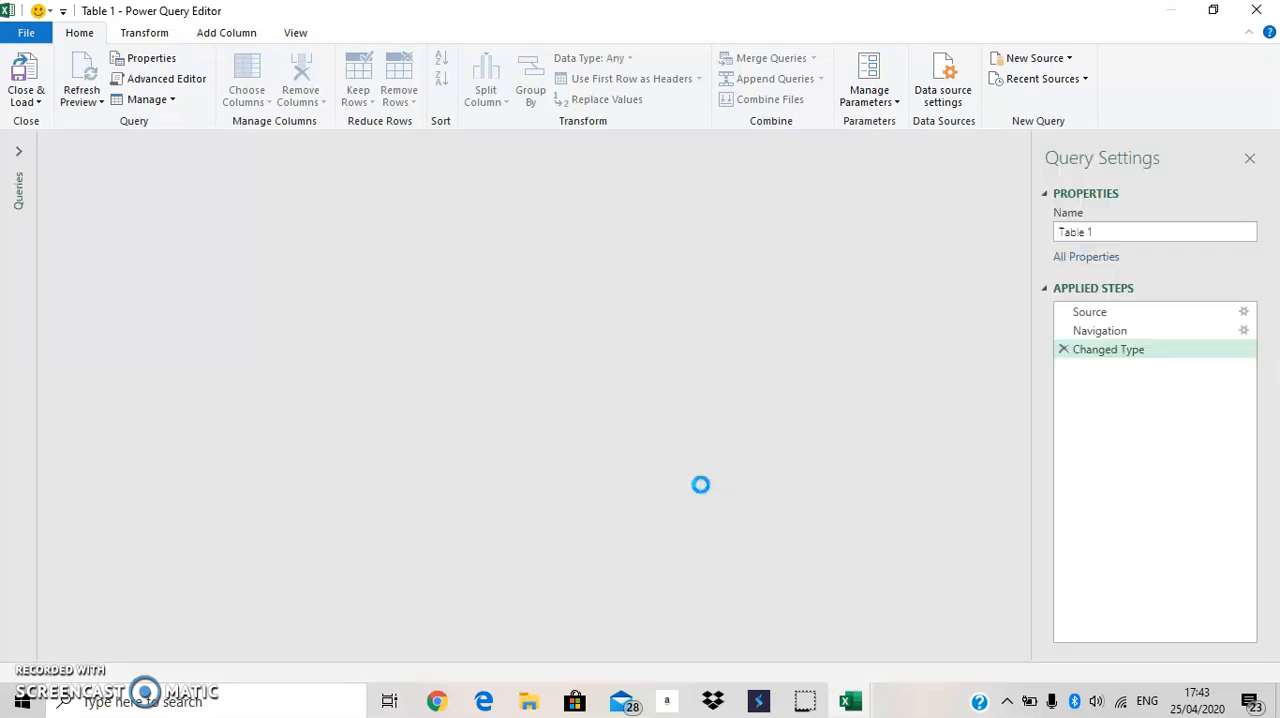
pyautogui.scroll(-10, 255, 420)
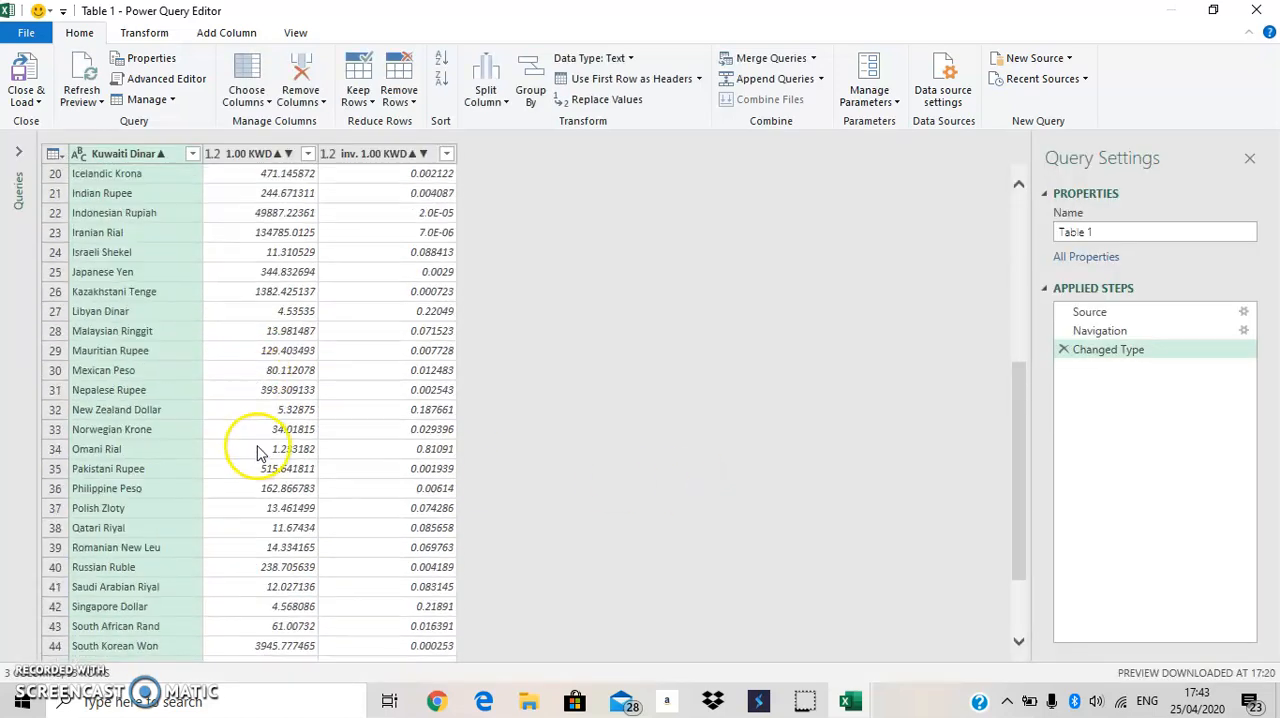
pyautogui.scroll(10, 258, 463)
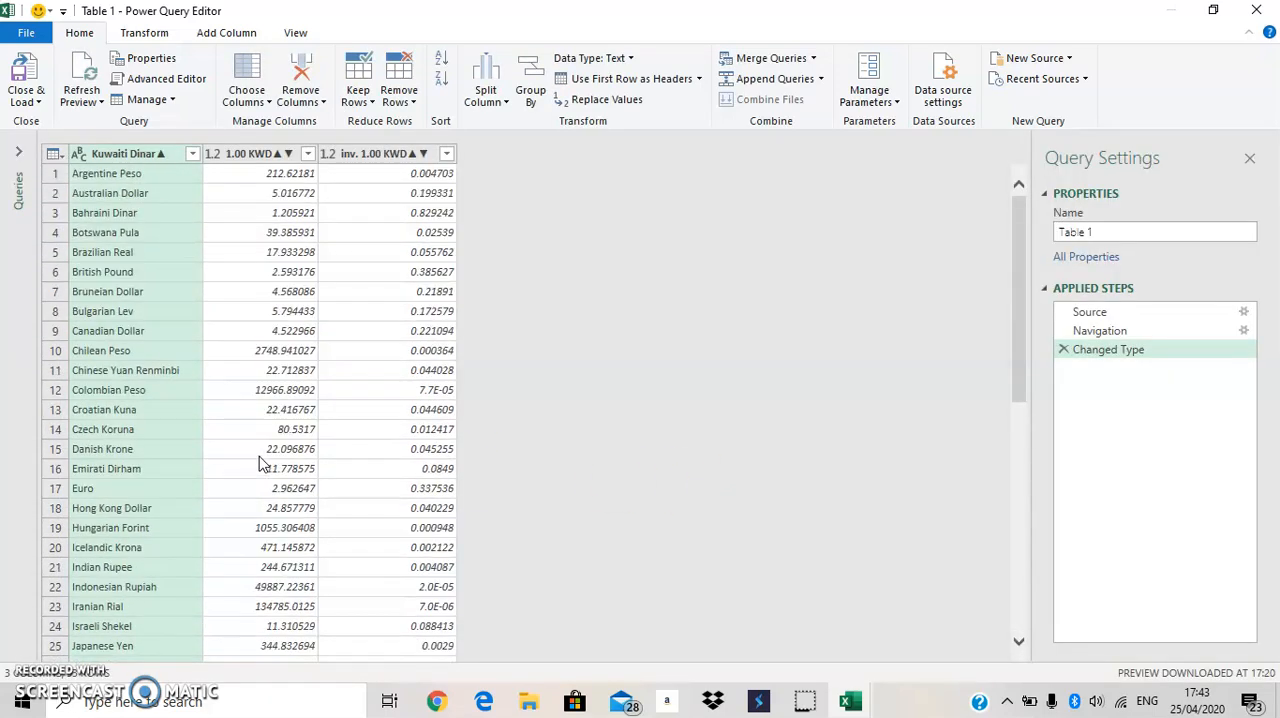
pyautogui.click(1256, 10)
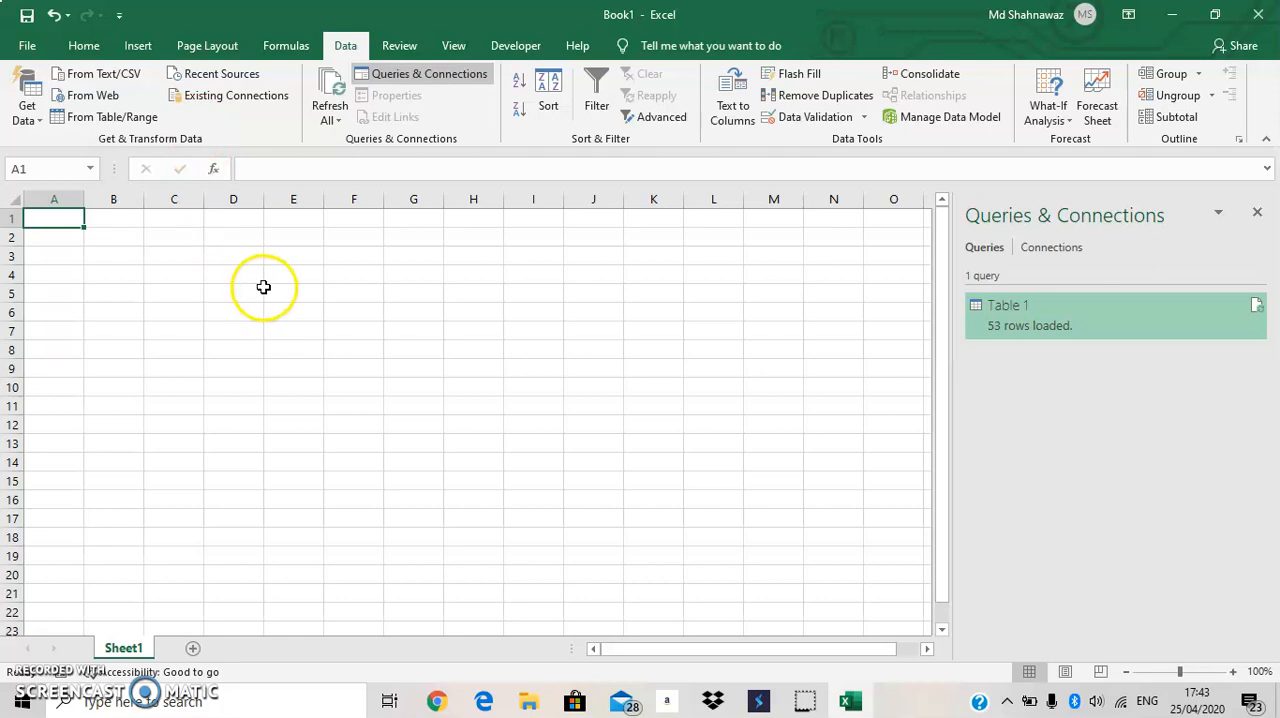
# Import the existing connection Query - Table 1 as a table into the existing worksheet at cell A1.
pyautogui.click(248, 97)
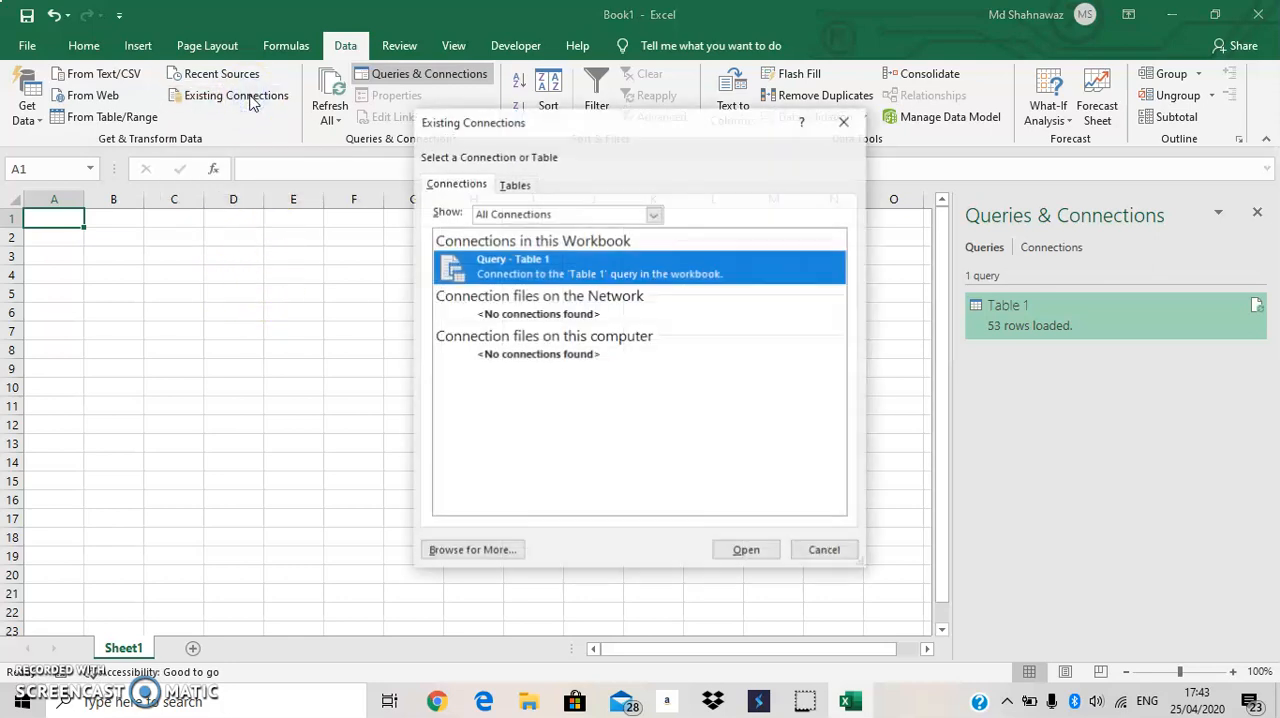
pyautogui.click(845, 121)
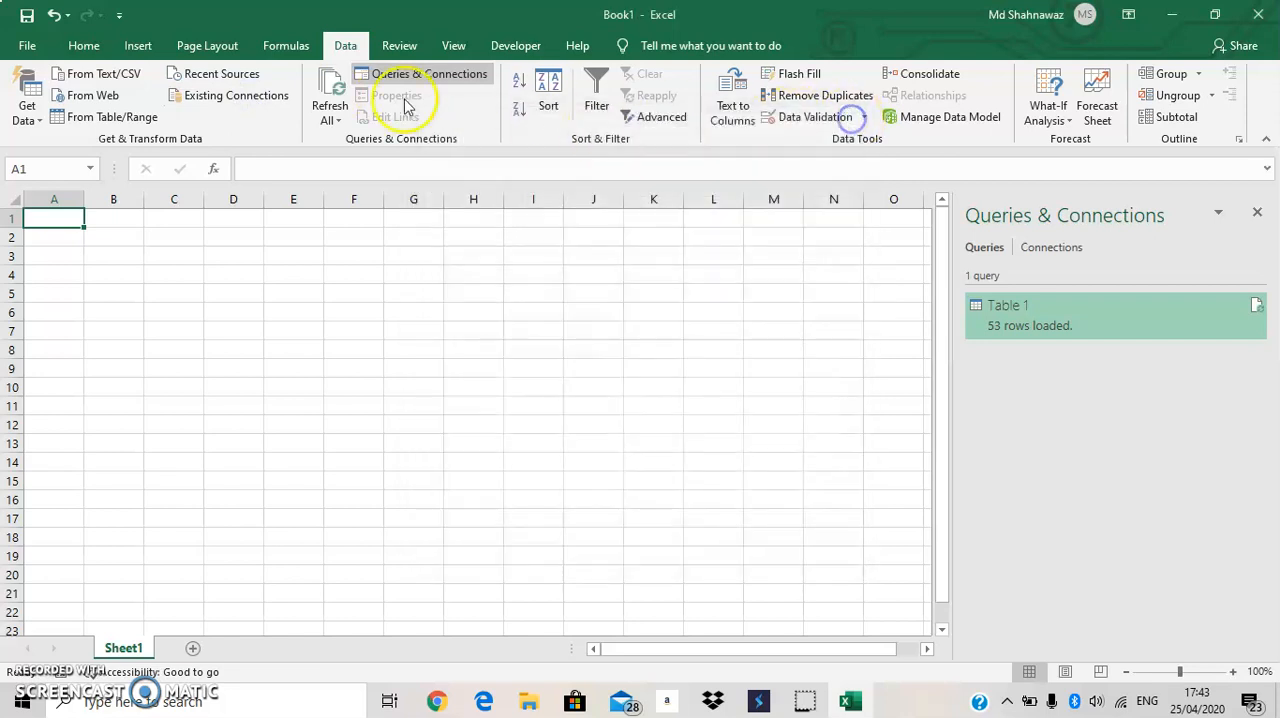
pyautogui.click(279, 103)
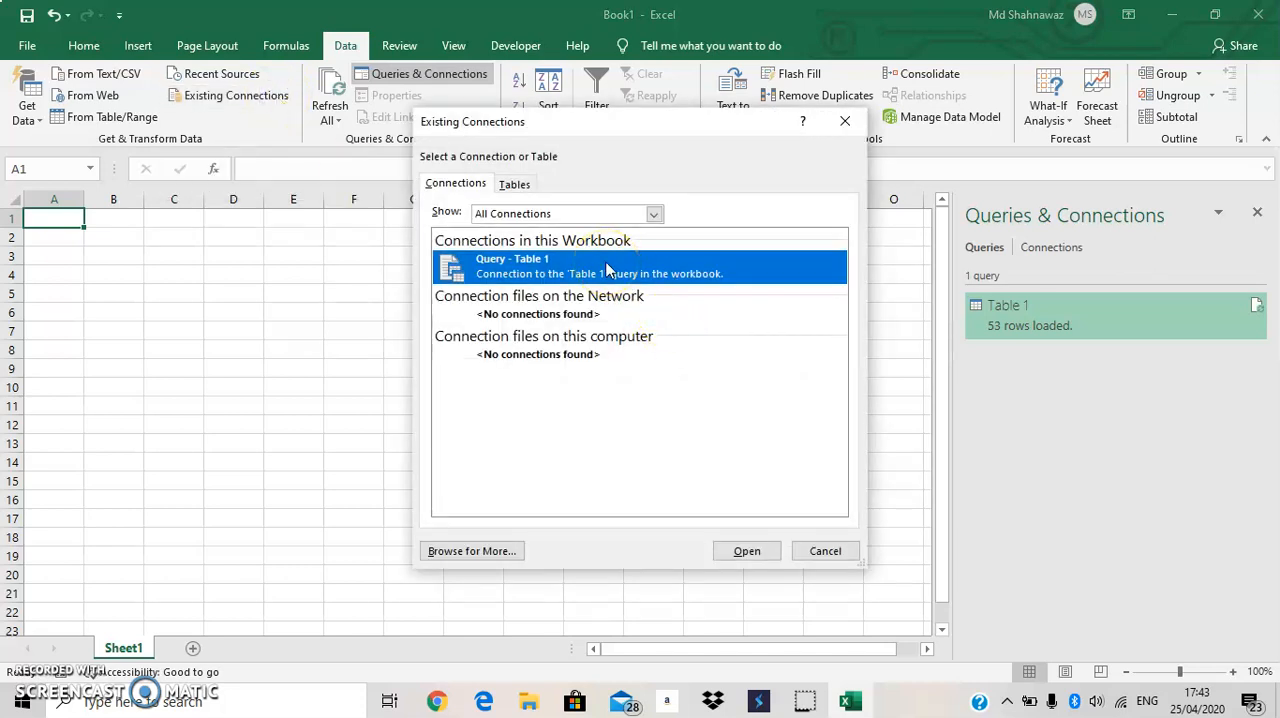
pyautogui.click(747, 552)
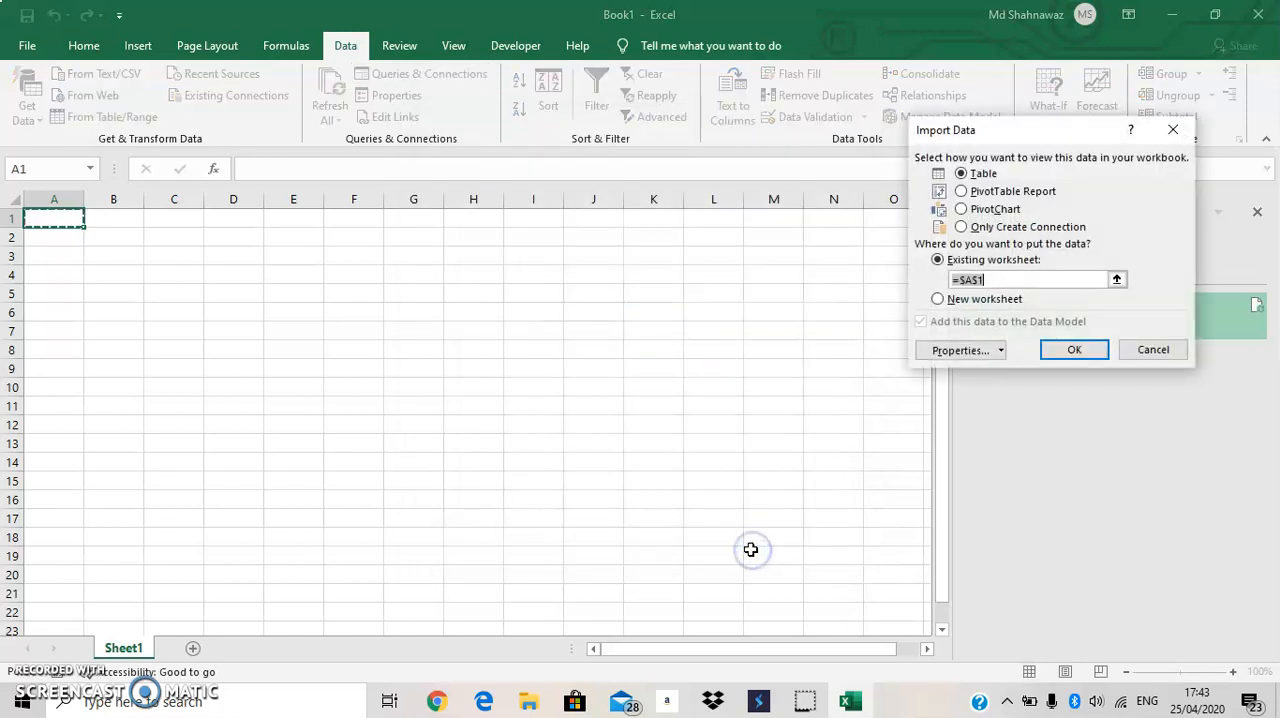
pyautogui.doubleClick(966, 280)
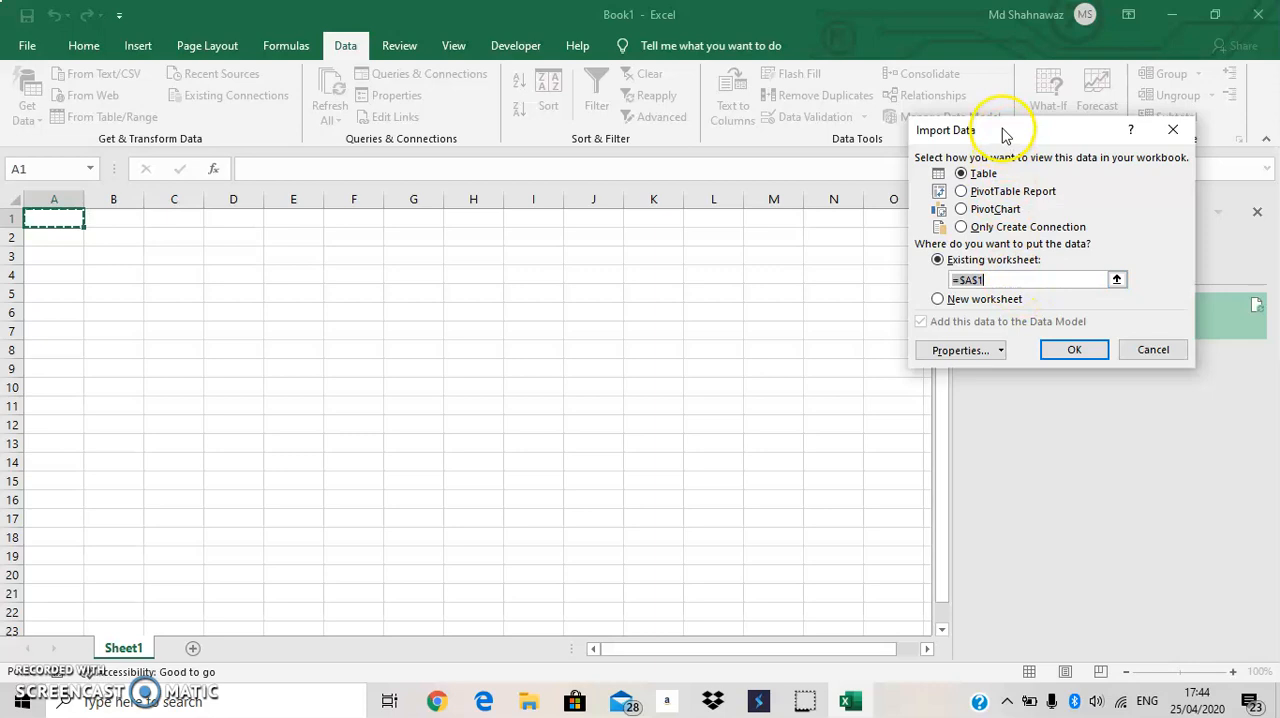
pyautogui.moveTo(1006, 131); pyautogui.dragTo(565, 141)
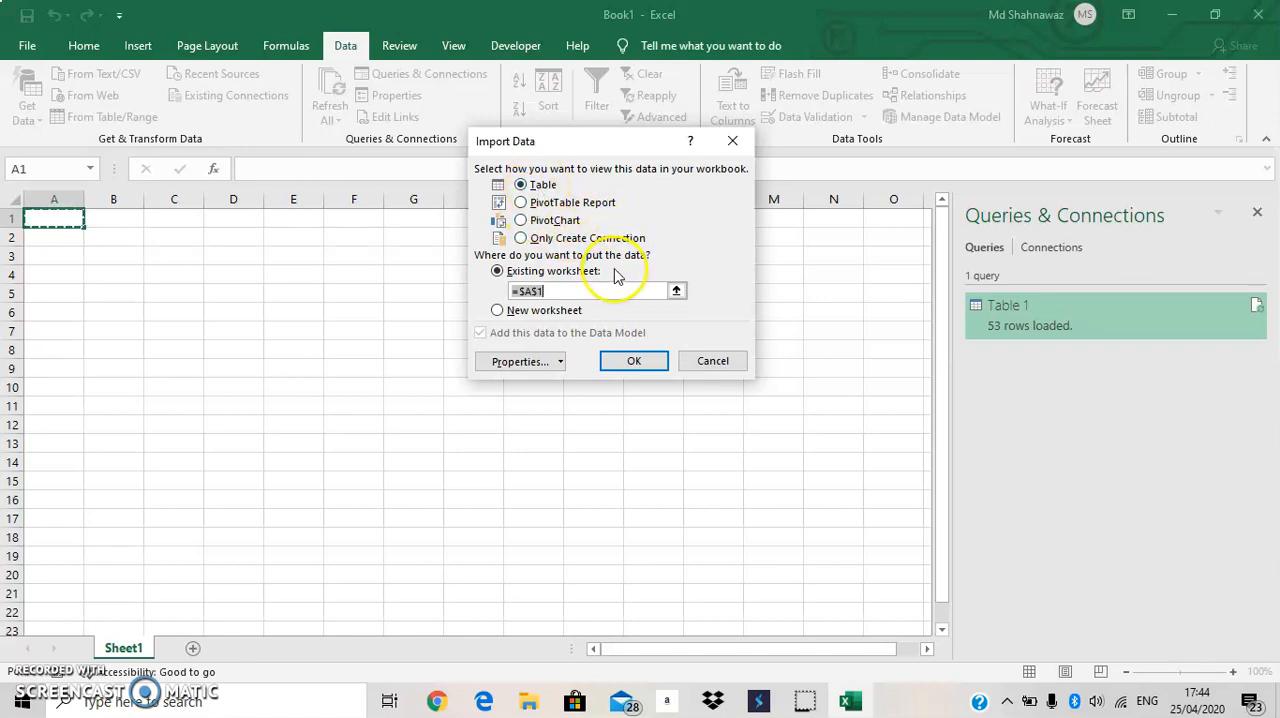
pyautogui.click(624, 365)
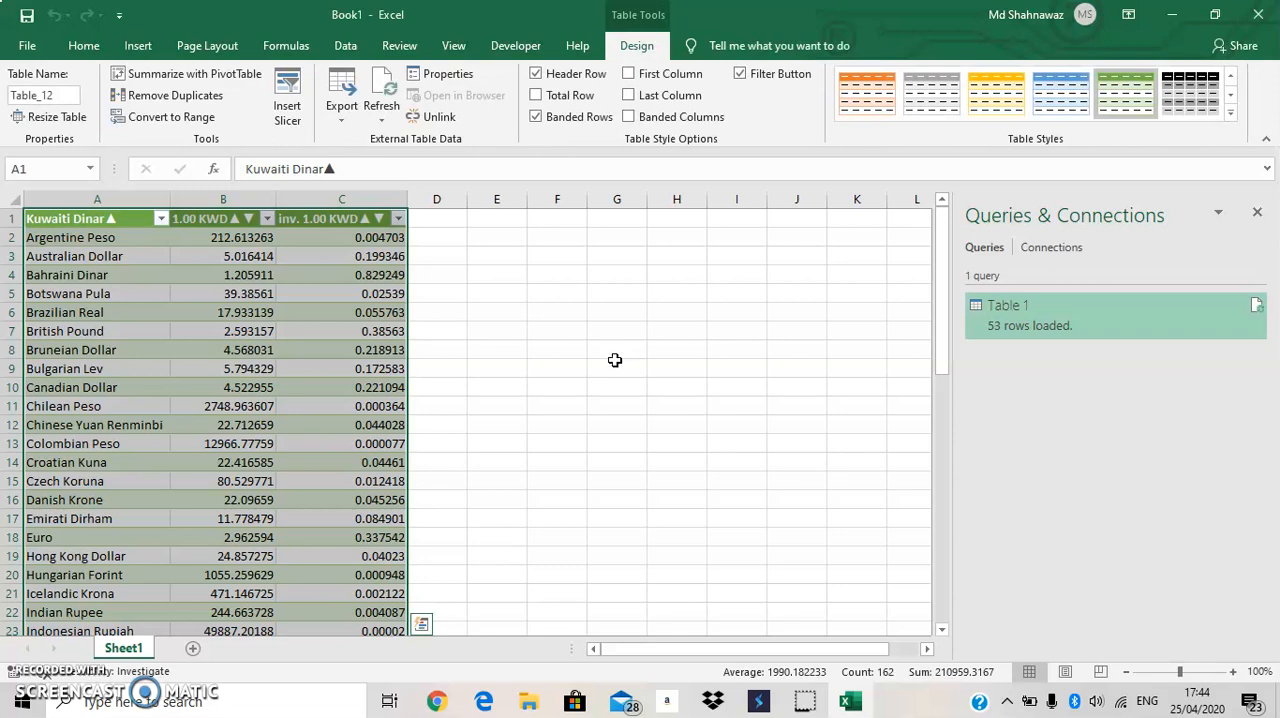
# Examine the imported table's external data properties and the workbook's existing connections.
pyautogui.scroll(2, 453, 120)
pyautogui.scroll(3, 452, 117)
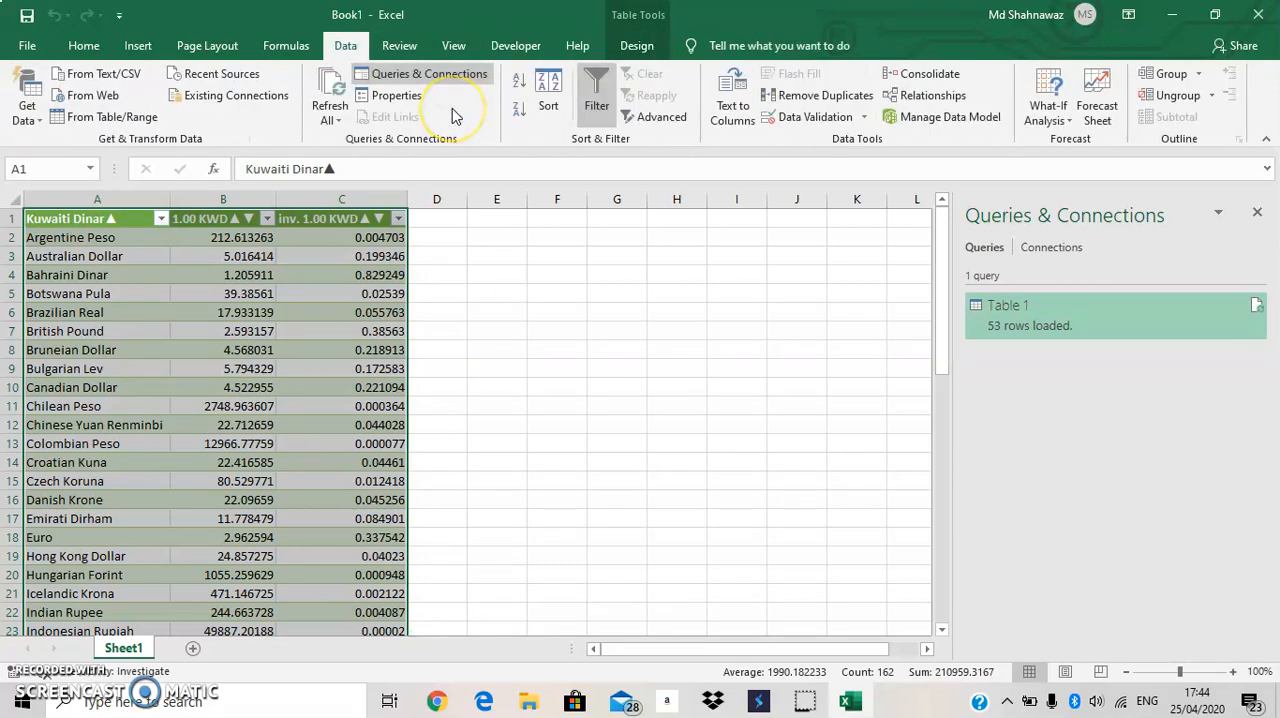
pyautogui.click(398, 96)
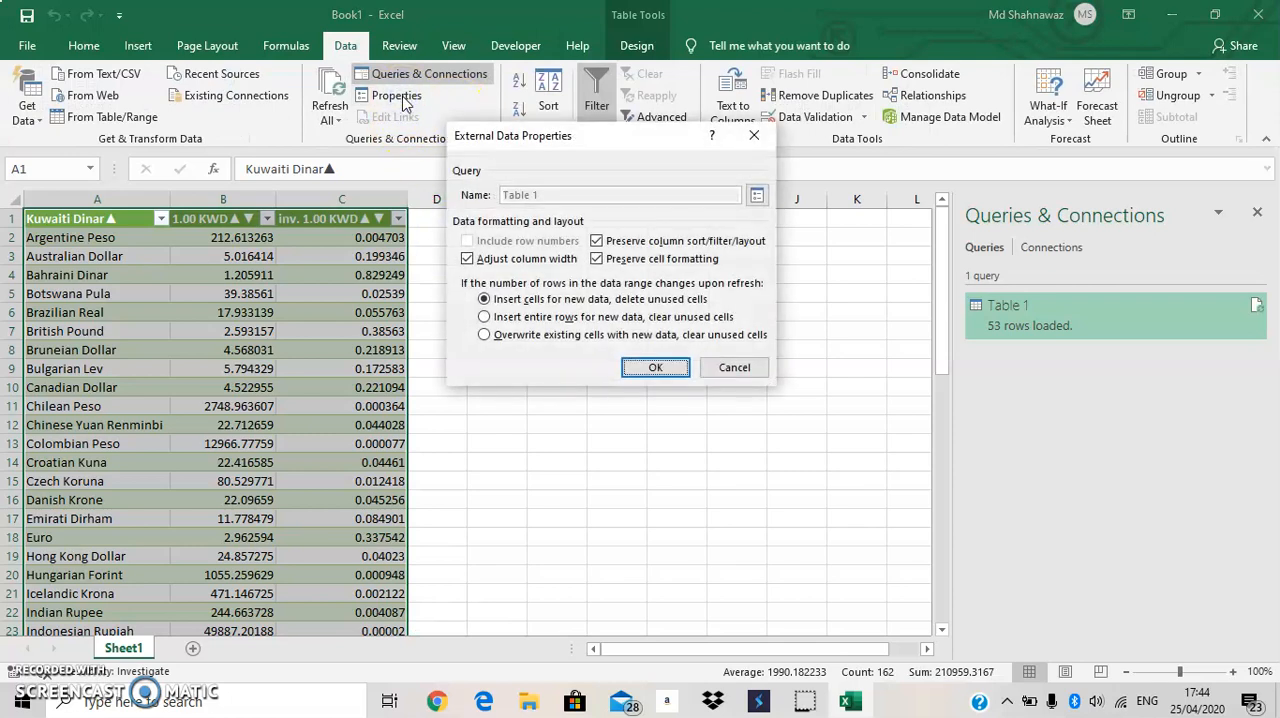
pyautogui.click(754, 135)
pyautogui.click(677, 405)
pyautogui.click(250, 329)
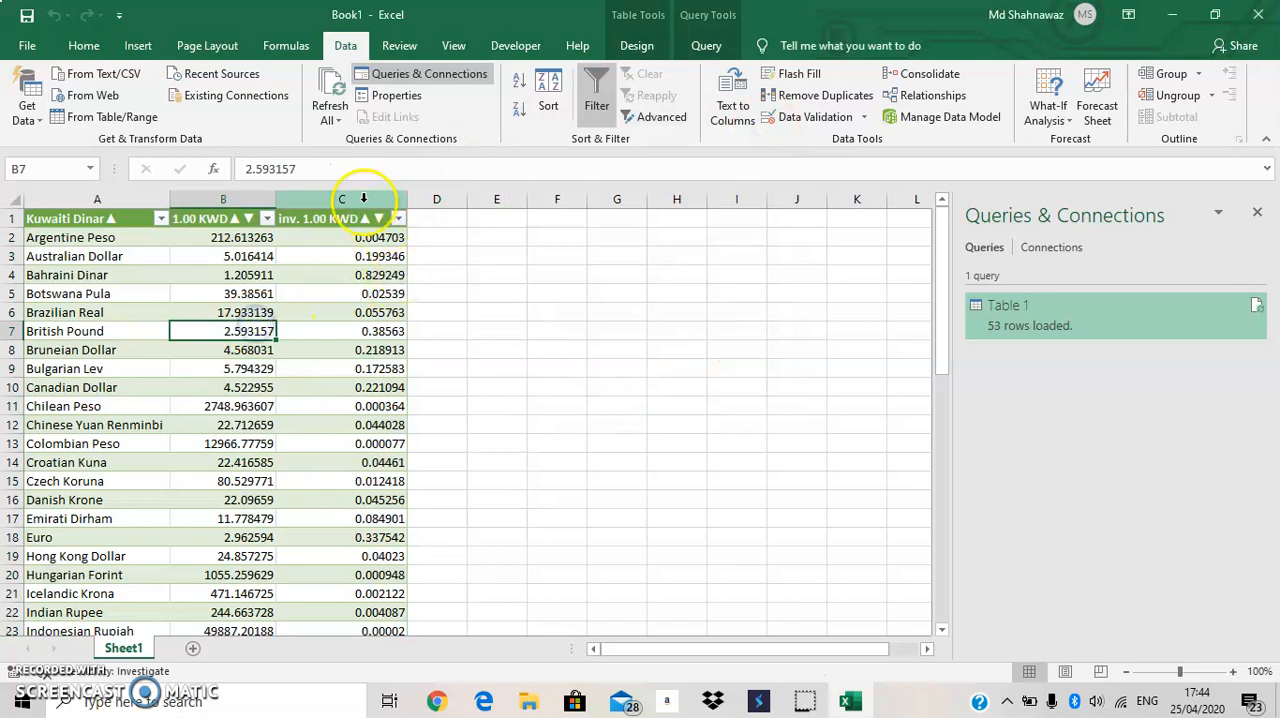
pyautogui.click(215, 95)
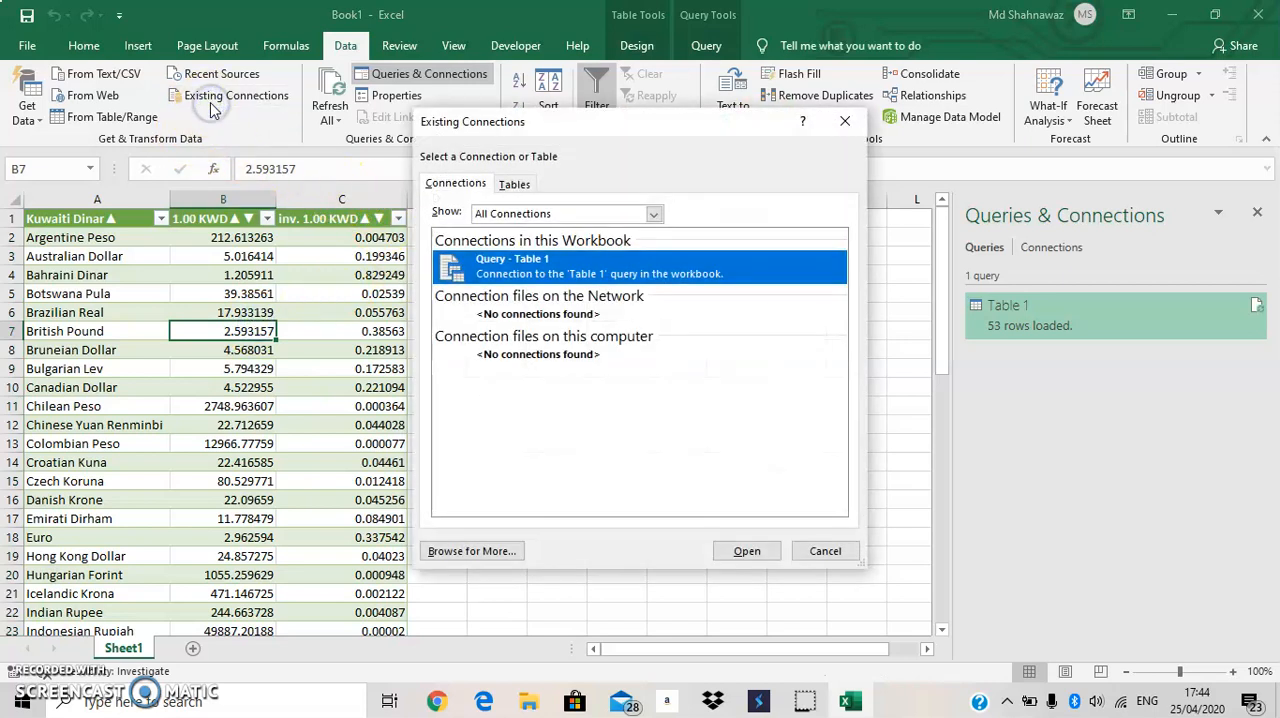
pyautogui.click(844, 121)
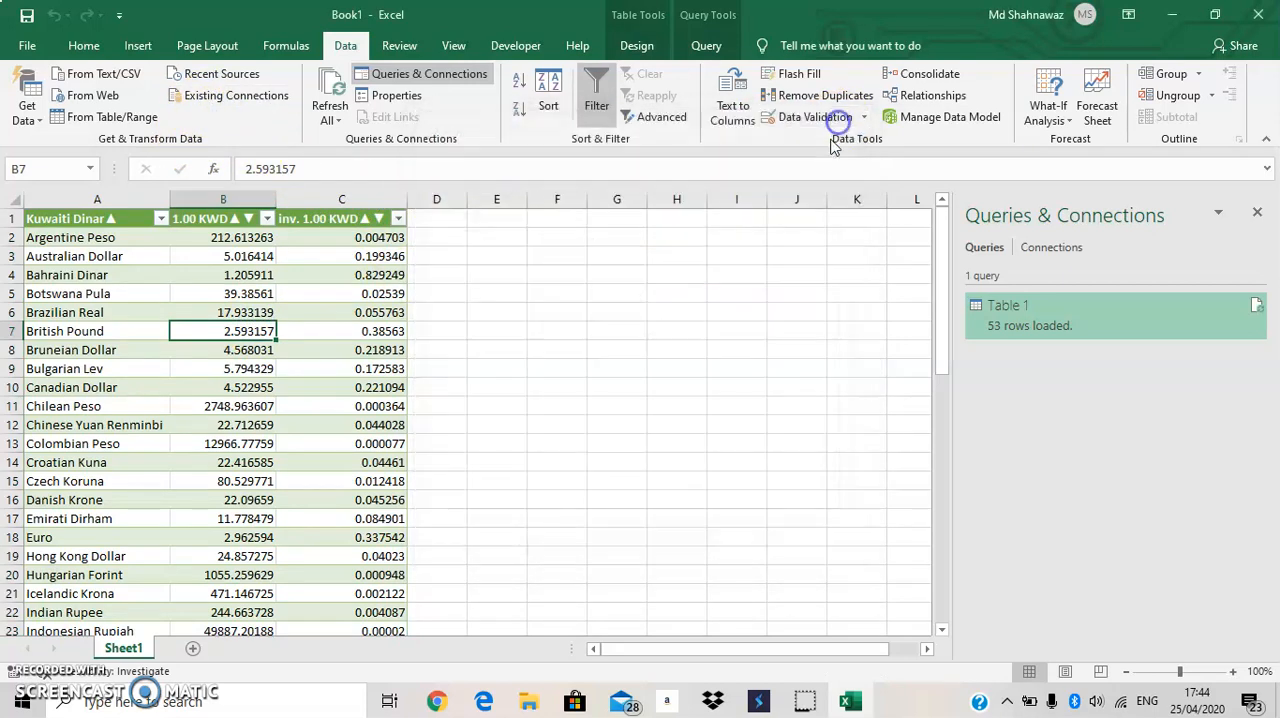
pyautogui.press('Right')
pyautogui.press('Right')
pyautogui.press('Right')
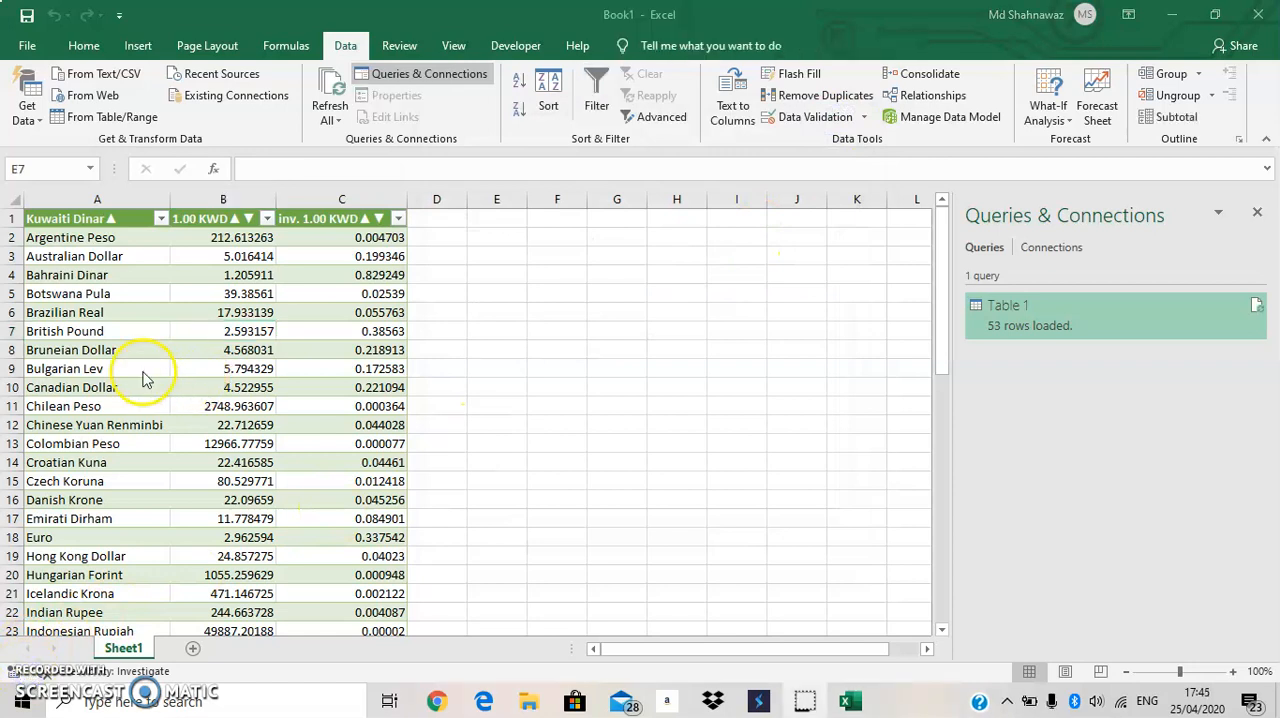
pyautogui.scroll(-5, 208, 355)
pyautogui.scroll(5, 208, 355)
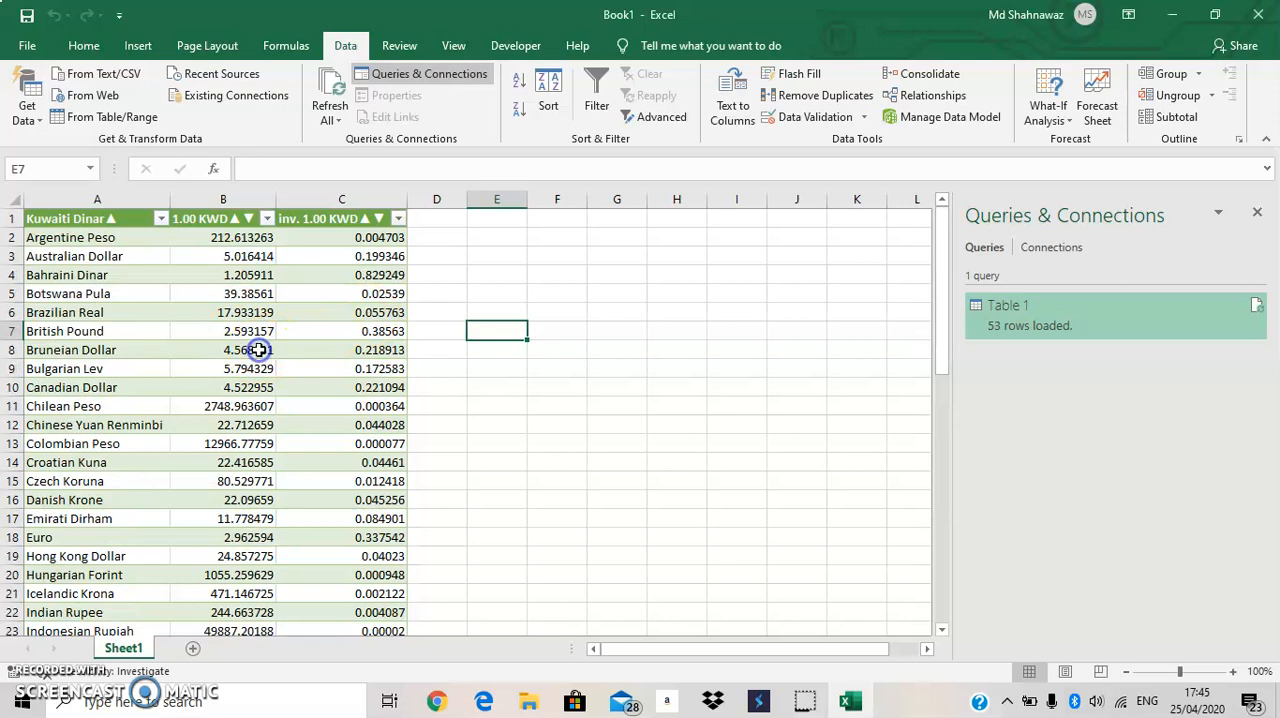
# Filter the table's Kuwaiti Dinar column by searching for "indian" and keeping only Indian Rupee.
pyautogui.click(160, 219)
pyautogui.click(107, 376)
pyautogui.write('indian')
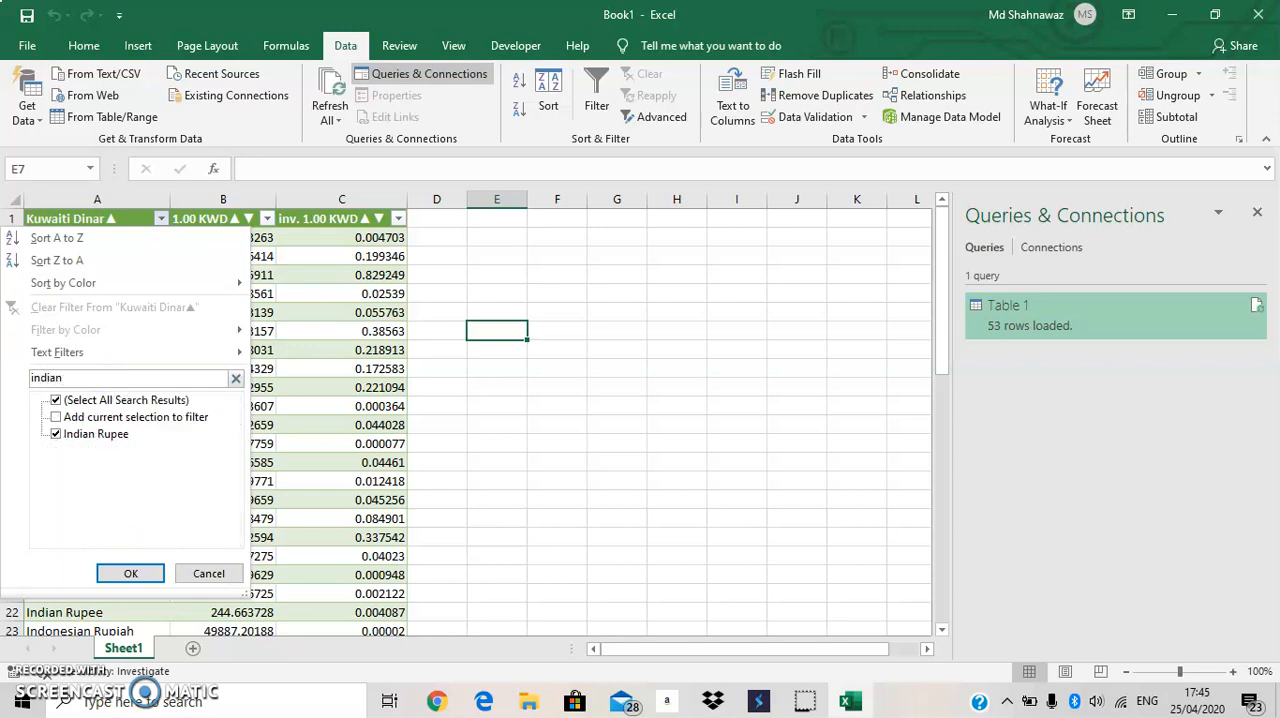
pyautogui.click(56, 400)
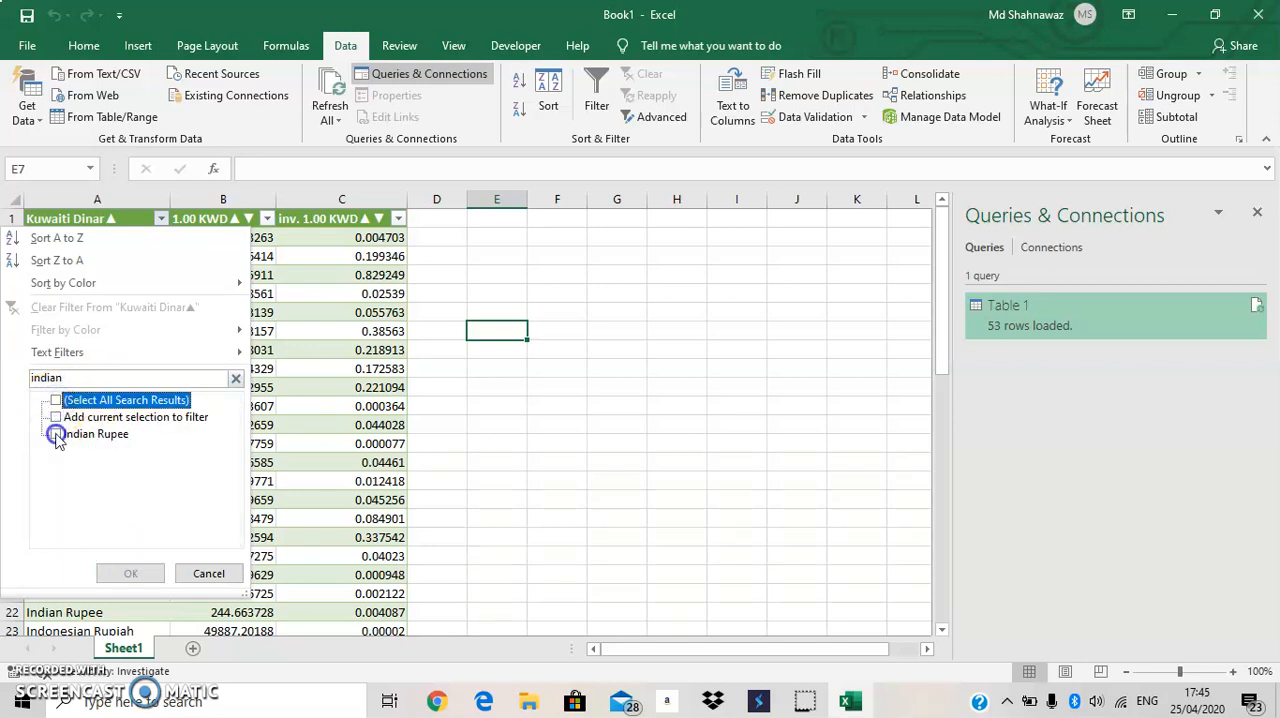
pyautogui.click(56, 433)
pyautogui.click(131, 575)
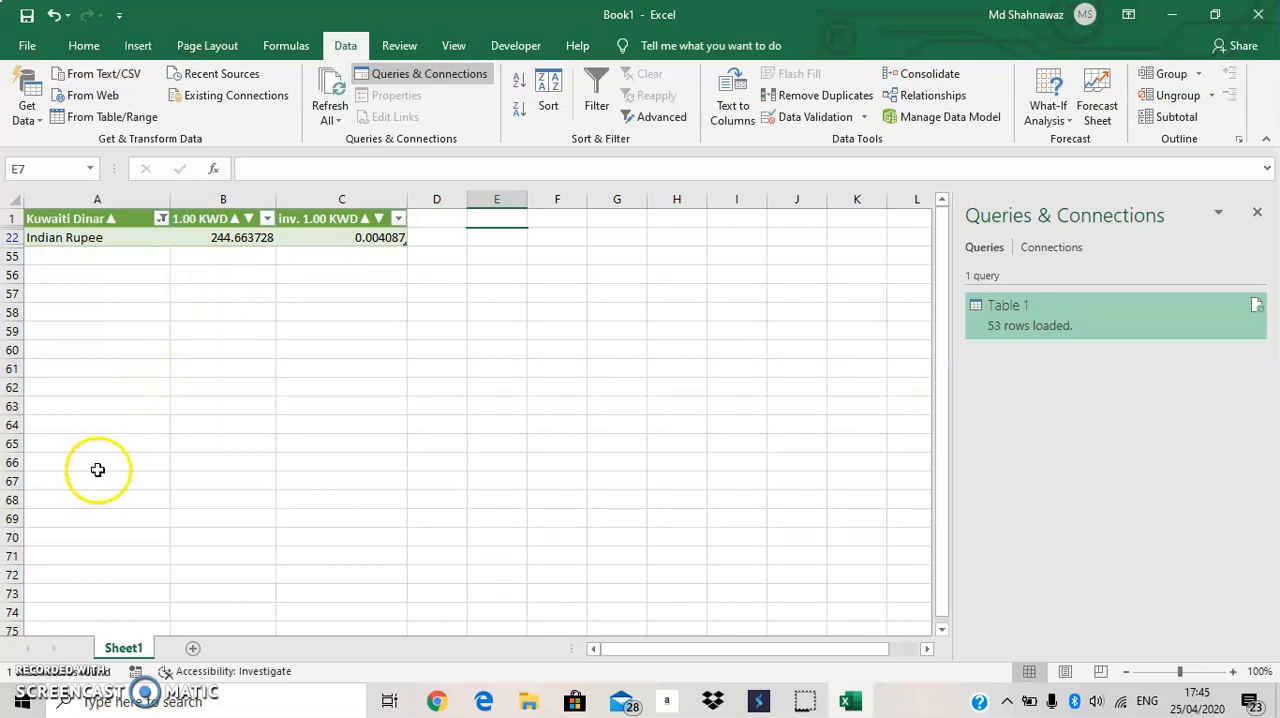
# Select all currencies again in the Kuwaiti Dinar column's filter.
pyautogui.click(161, 220)
pyautogui.click(56, 400)
pyautogui.click(128, 574)
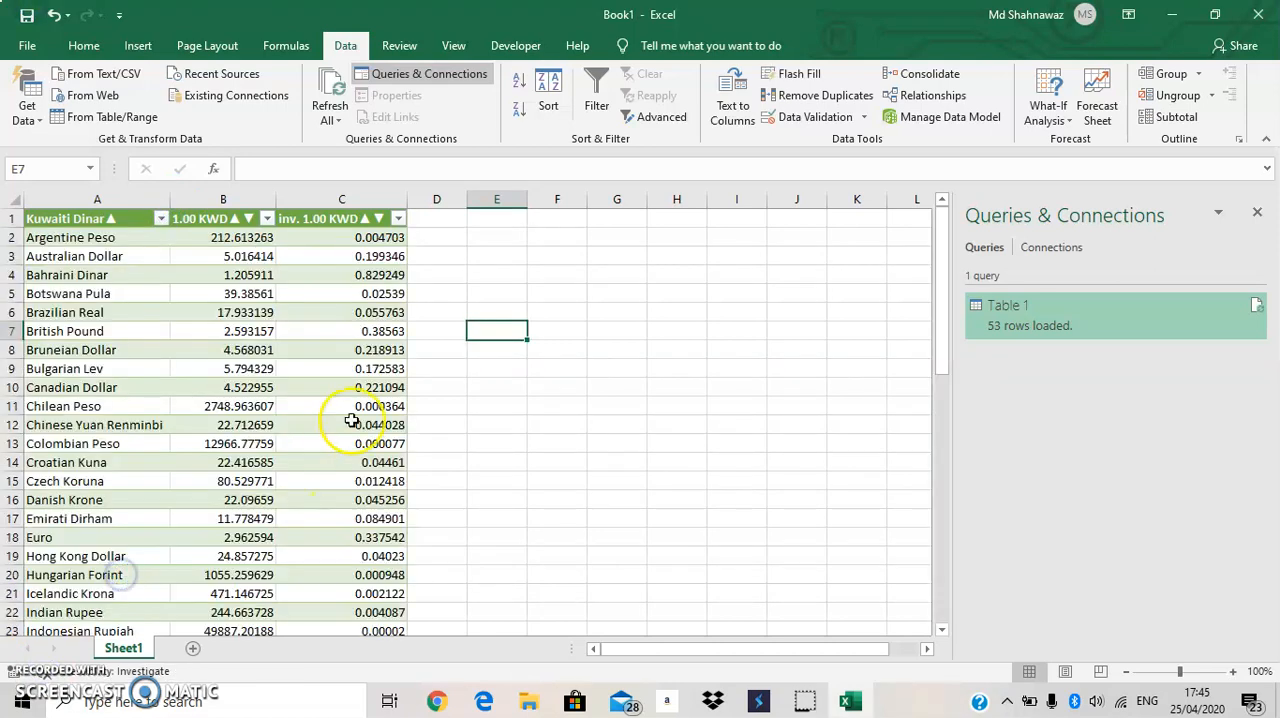
# Insert a blank column before the inv. 1.00 KWD column of the exchange rates table.
pyautogui.click(668, 420)
pyautogui.click(341, 198)
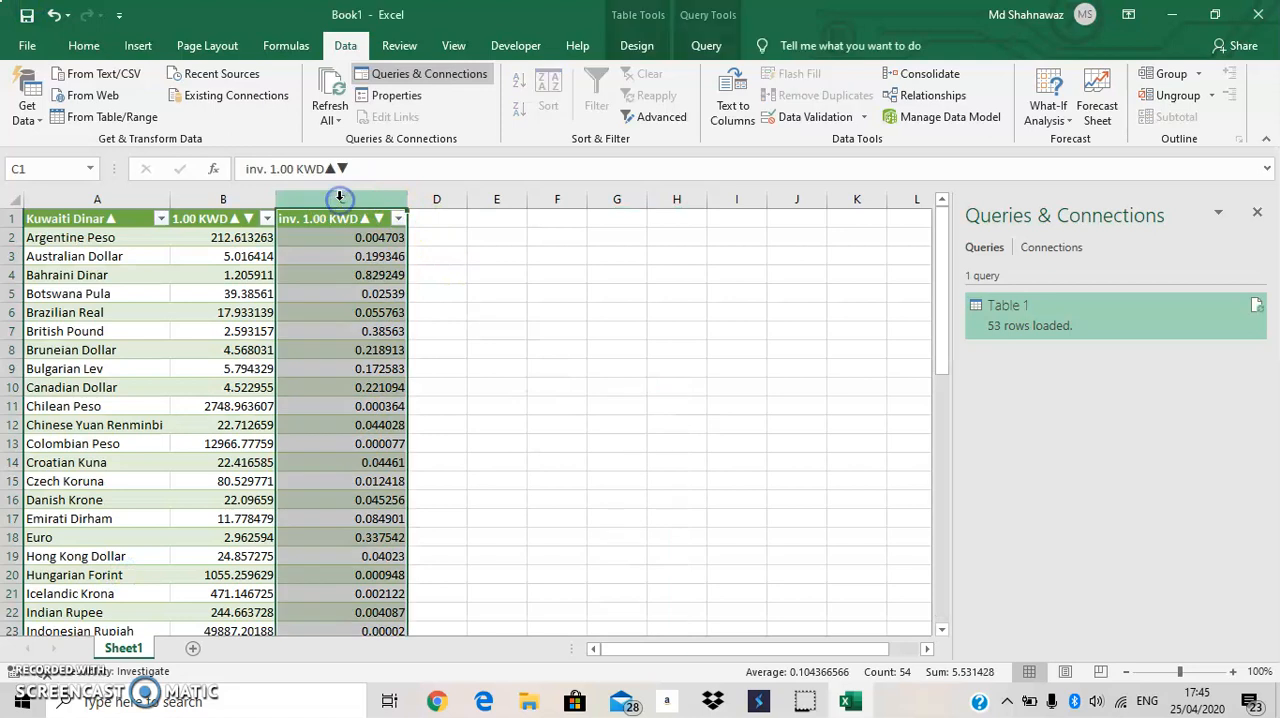
pyautogui.rightClick(341, 198)
pyautogui.click(386, 330)
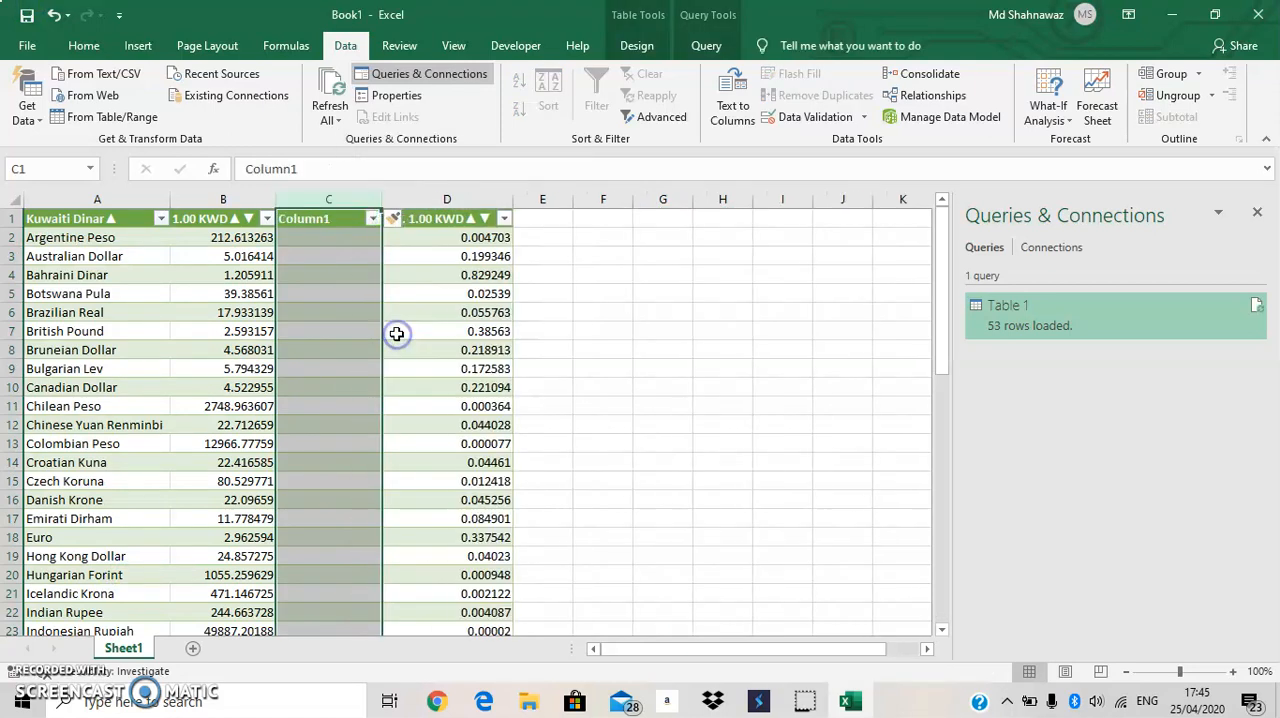
# Rename the new blank column's header in the exchange rates table as "Amount Sent".
pyautogui.click(430, 387)
pyautogui.click(330, 218)
pyautogui.moveTo(318, 170); pyautogui.dragTo(30, 170)
pyautogui.write('Amount Sent')
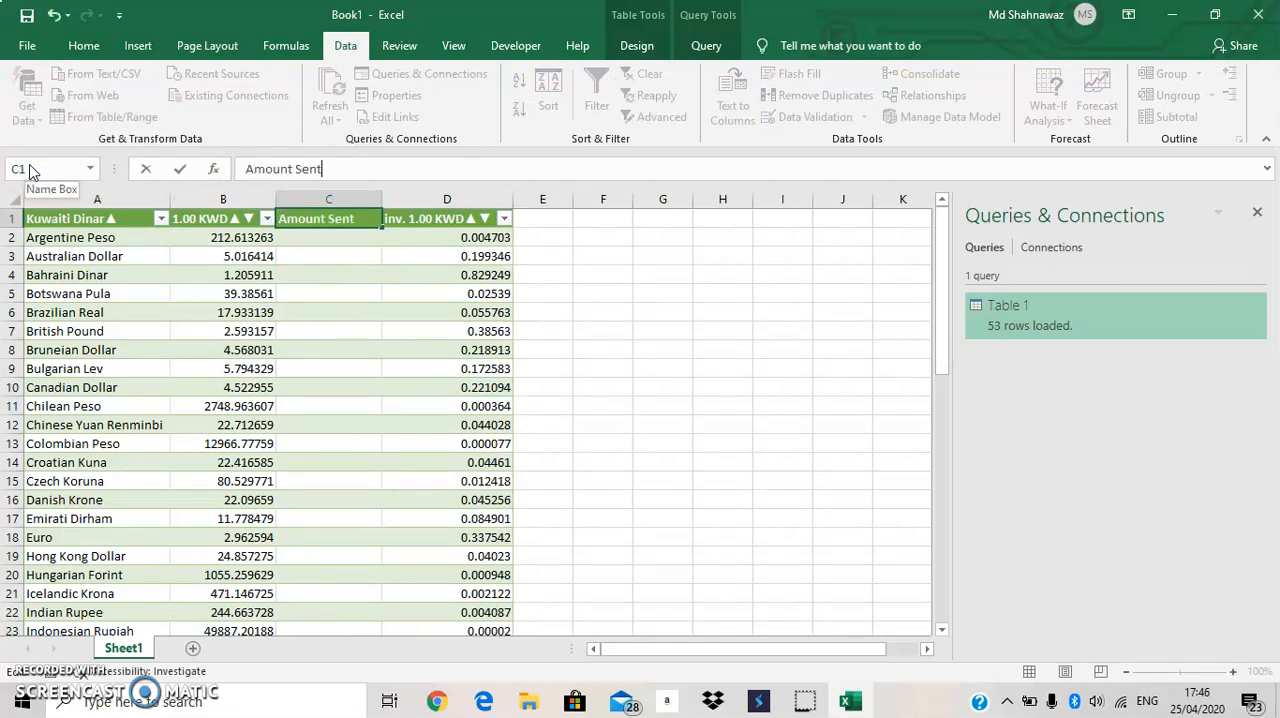
pyautogui.press('Return')
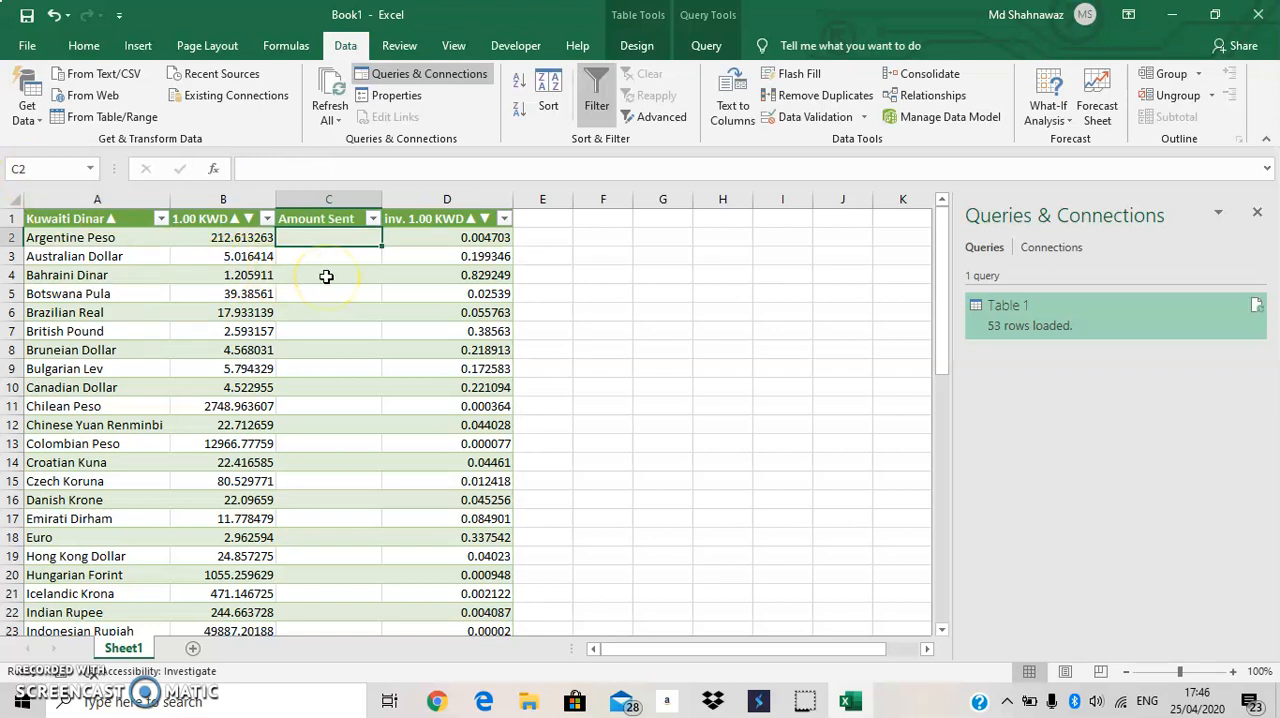
# Insert another column before Amount Sent in the table and name its header "Amount".
pyautogui.rightClick(354, 199)
pyautogui.click(397, 326)
pyautogui.click(447, 341)
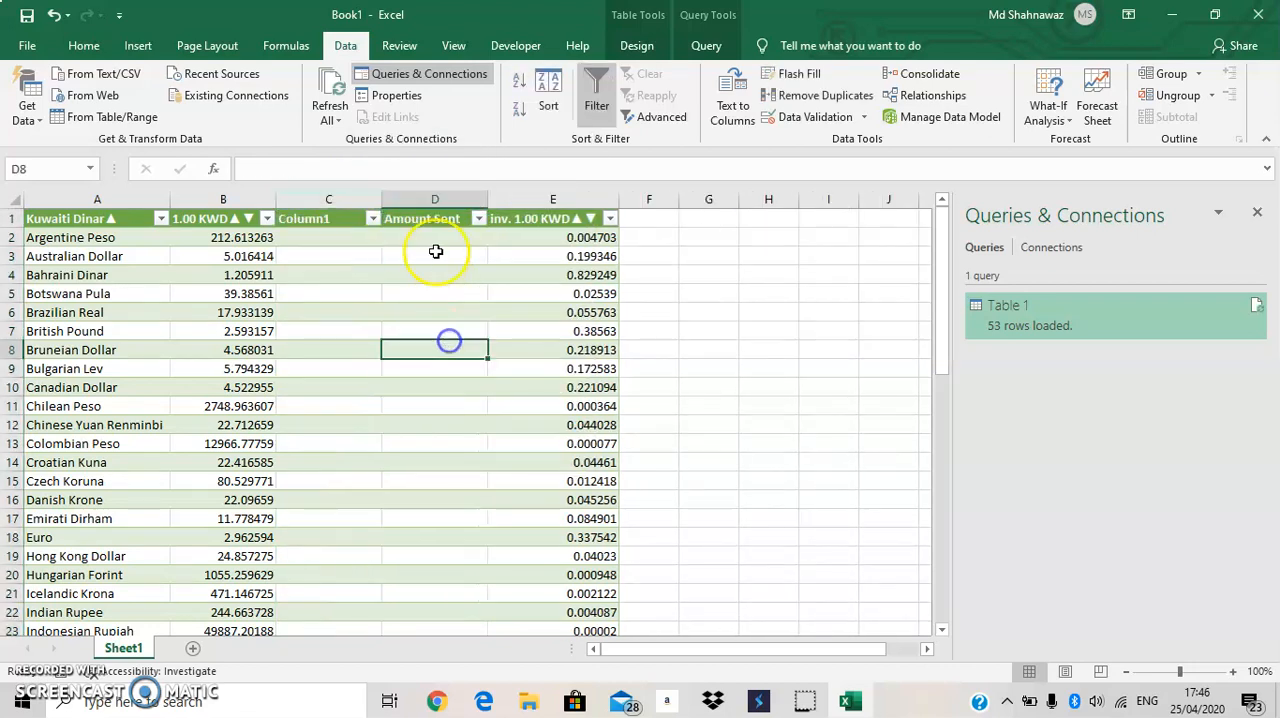
pyautogui.click(326, 217)
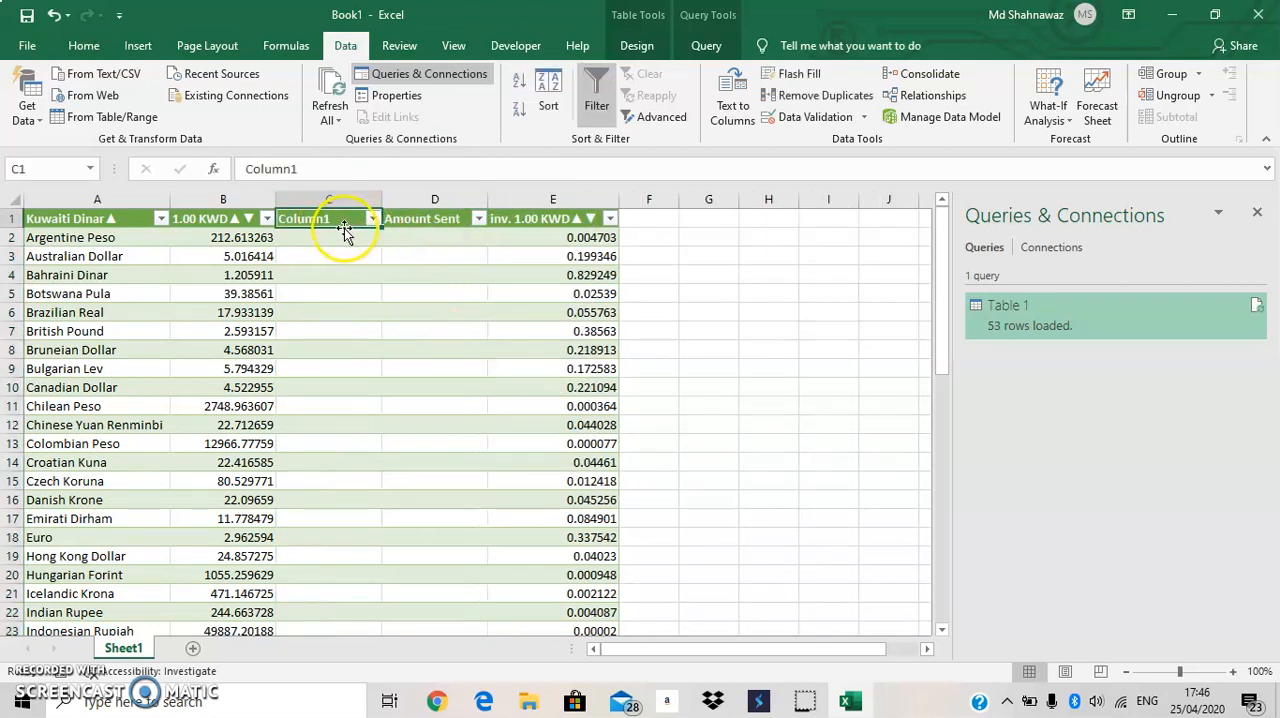
pyautogui.write('Amount')
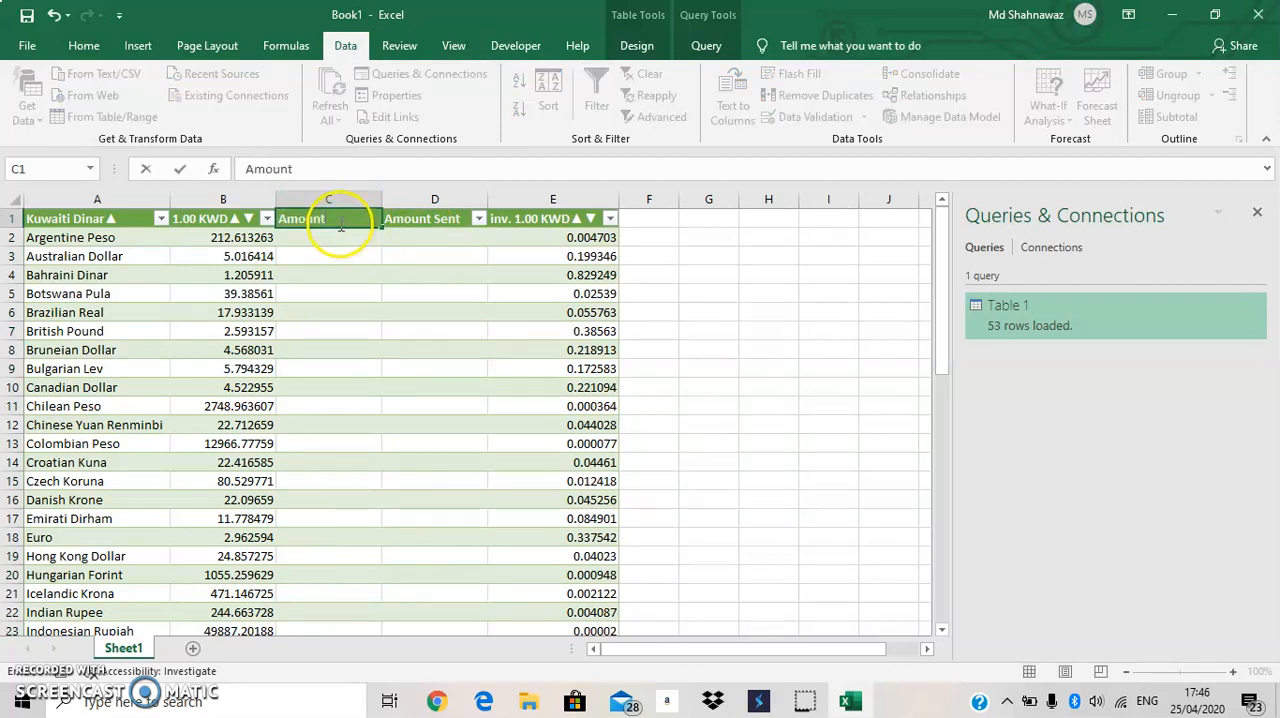
pyautogui.press('Return')
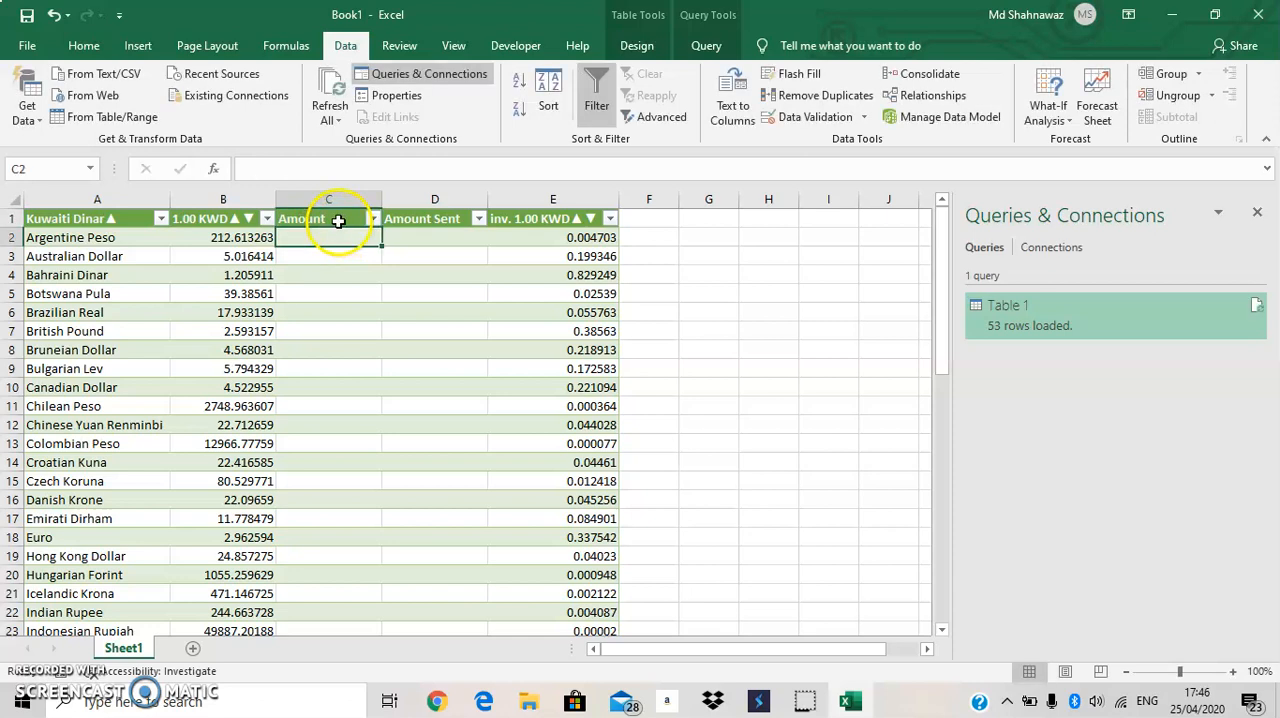
# Rename the Amount Sent header as "Total Amount Sent" and widen its column to fit the text.
pyautogui.click(398, 219)
pyautogui.click(247, 169)
pyautogui.write('Total')
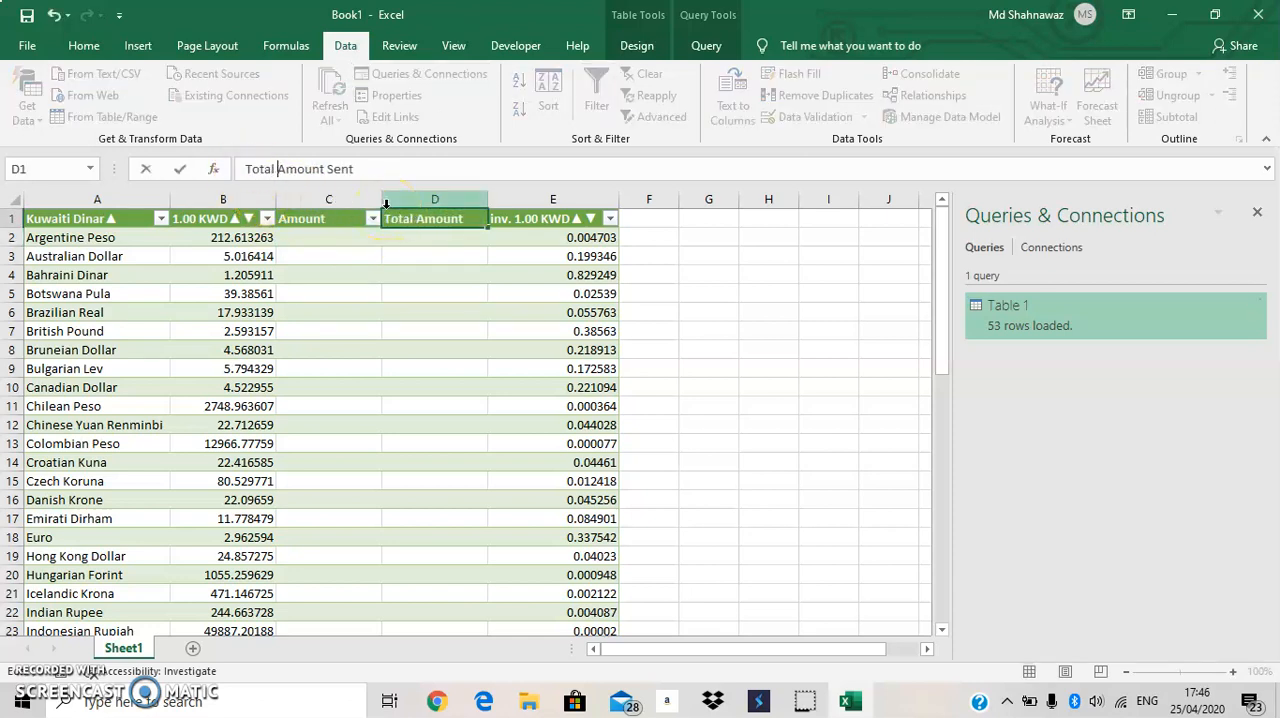
pyautogui.press('Return')
pyautogui.moveTo(488, 199); pyautogui.dragTo(512, 199)
# Enter 1 as the Argentine Peso amount and fill Total Amount Sent with a formula multiplying Amount by the 1.00 KWD rate.
pyautogui.click(330, 240)
pyautogui.write('1')
pyautogui.press('Tab')
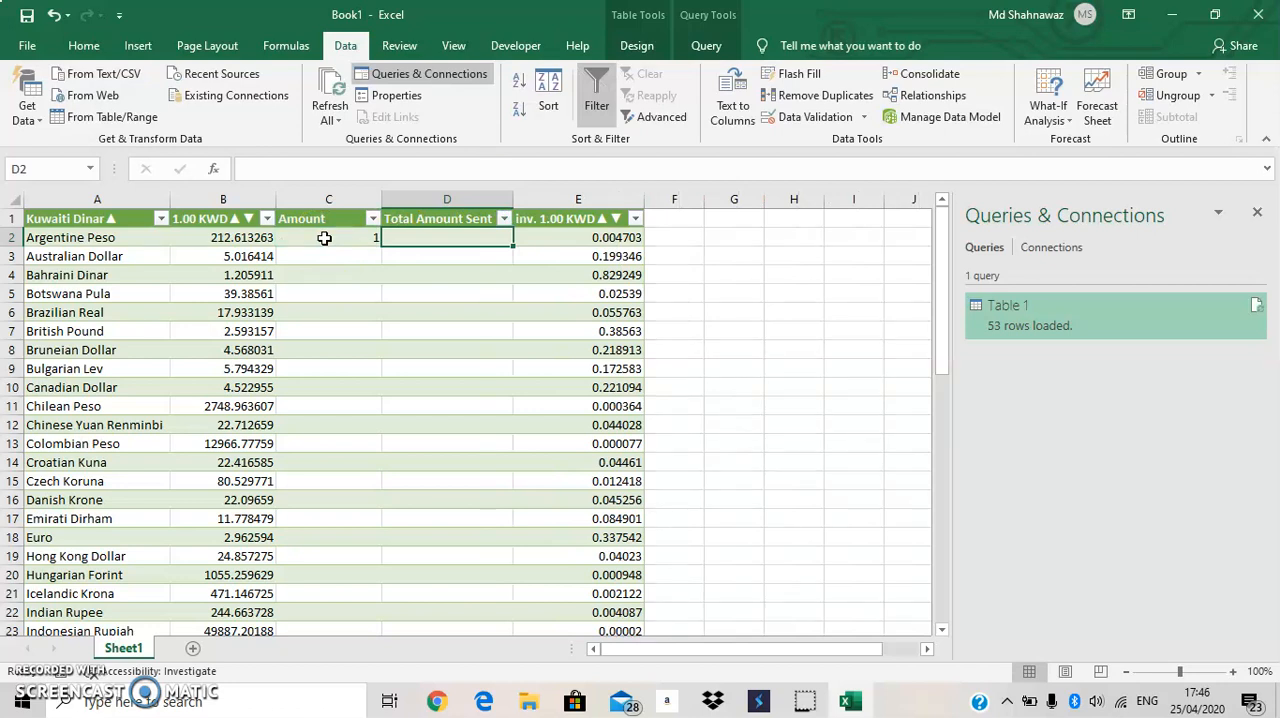
pyautogui.write('=')
pyautogui.click(324, 238)
pyautogui.write('*')
pyautogui.press('Left')
pyautogui.press('Left')
pyautogui.press('Return')
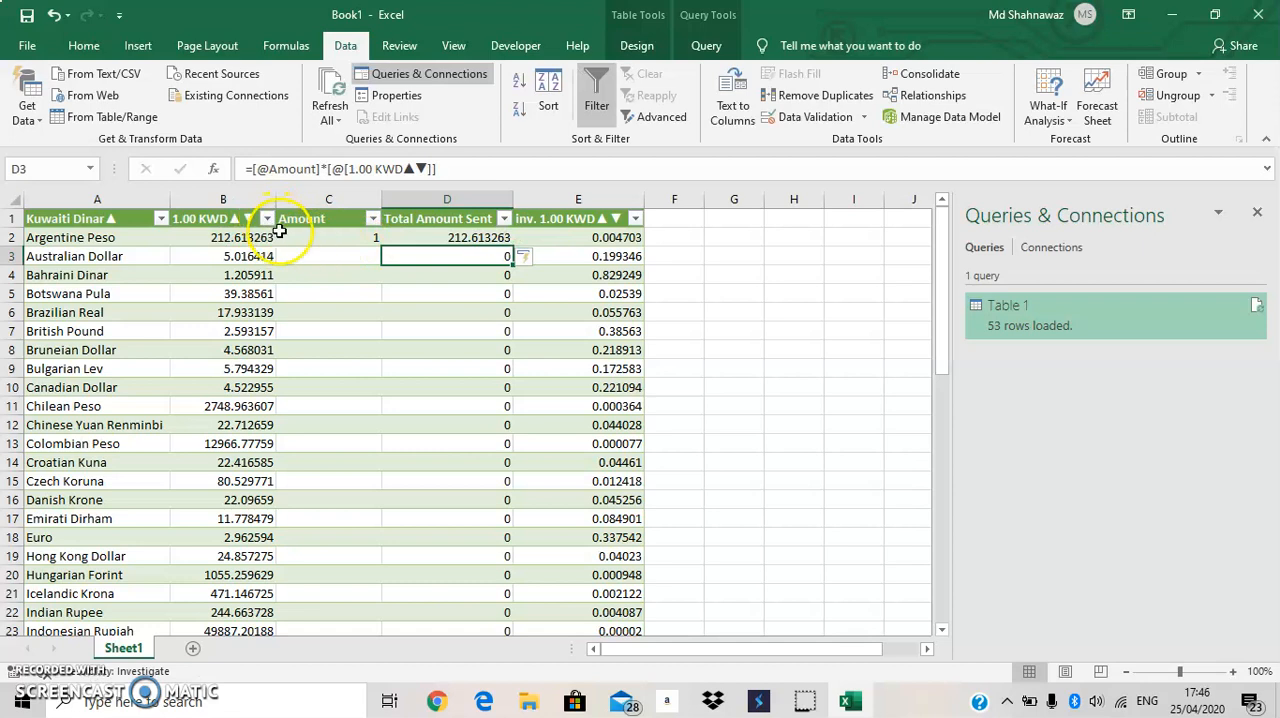
# Filter the Kuwaiti Dinar column by searching for "indian" so that only Indian Rupee is kept.
pyautogui.click(160, 218)
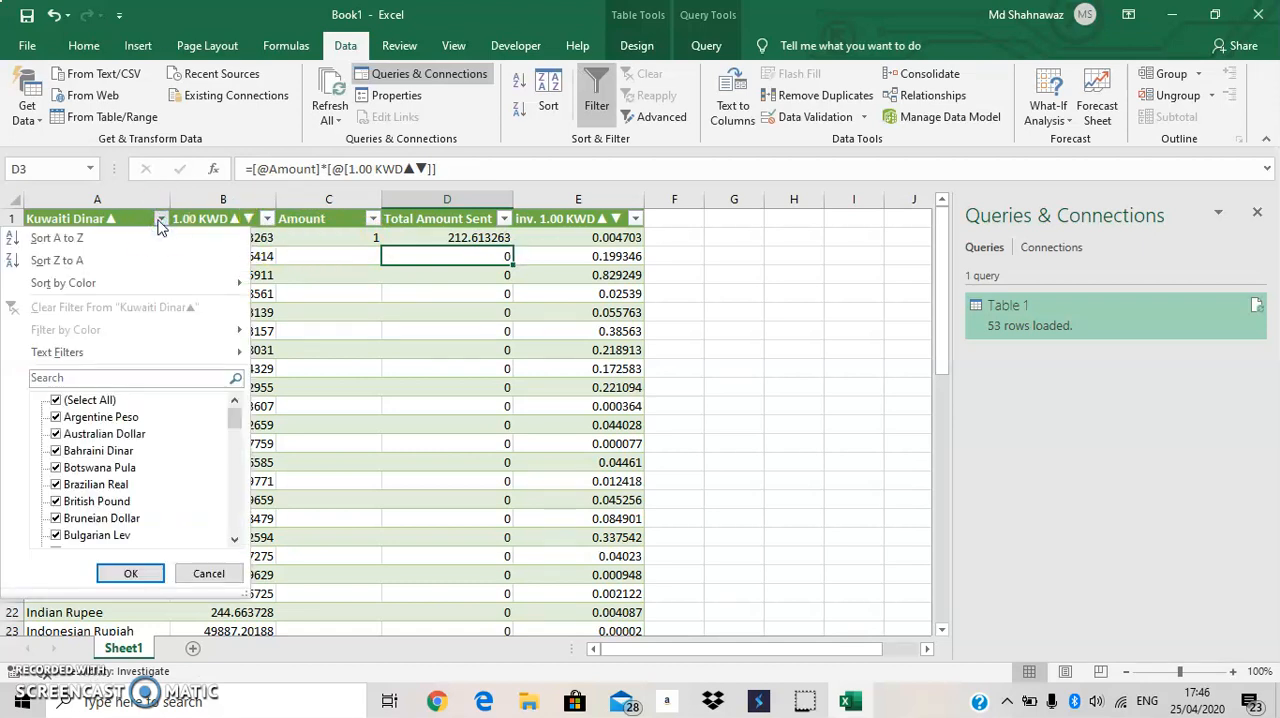
pyautogui.click(133, 380)
pyautogui.write('indian')
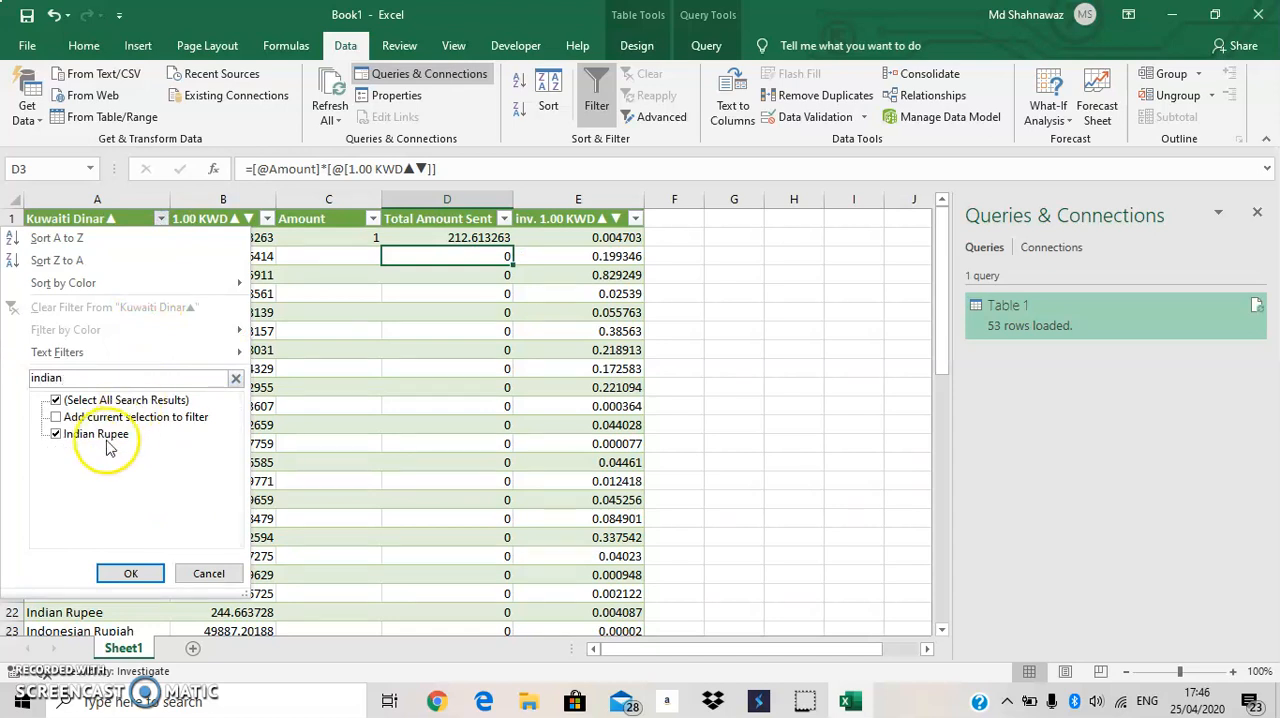
pyautogui.click(56, 401)
pyautogui.click(56, 434)
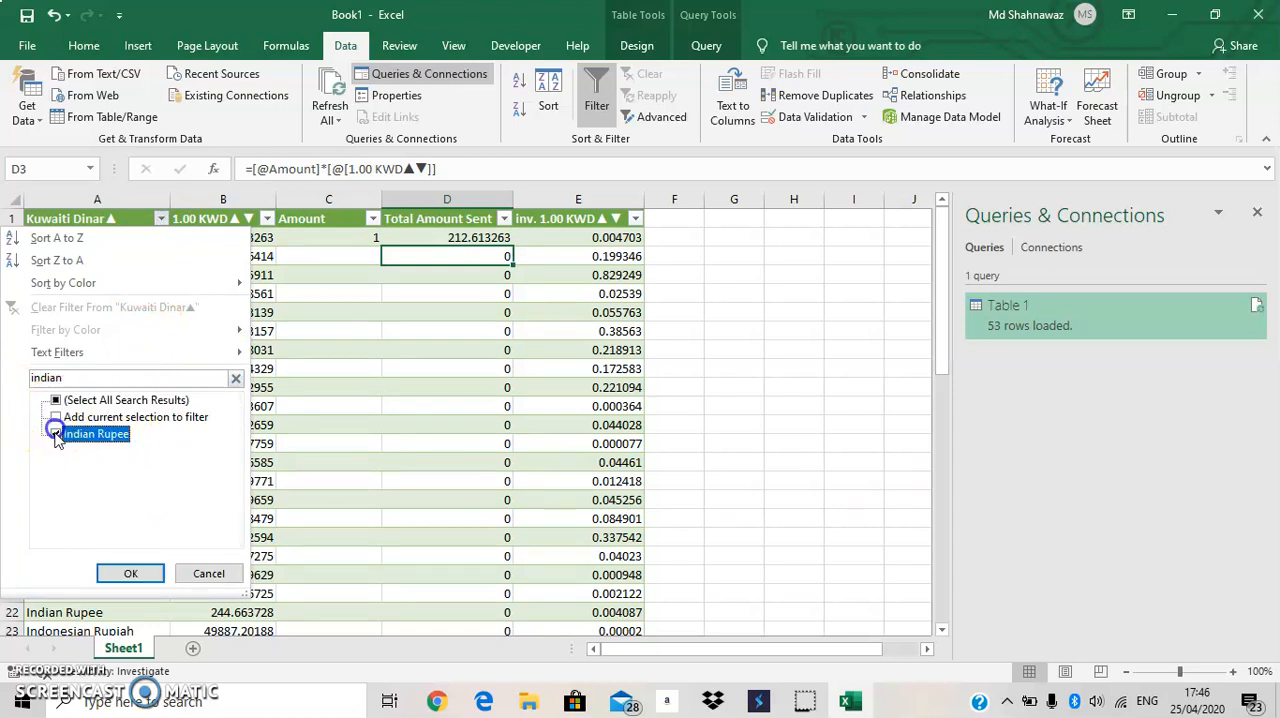
pyautogui.click(129, 572)
# Enter 200 as the Amount in the Indian Rupee row.
pyautogui.click(346, 239)
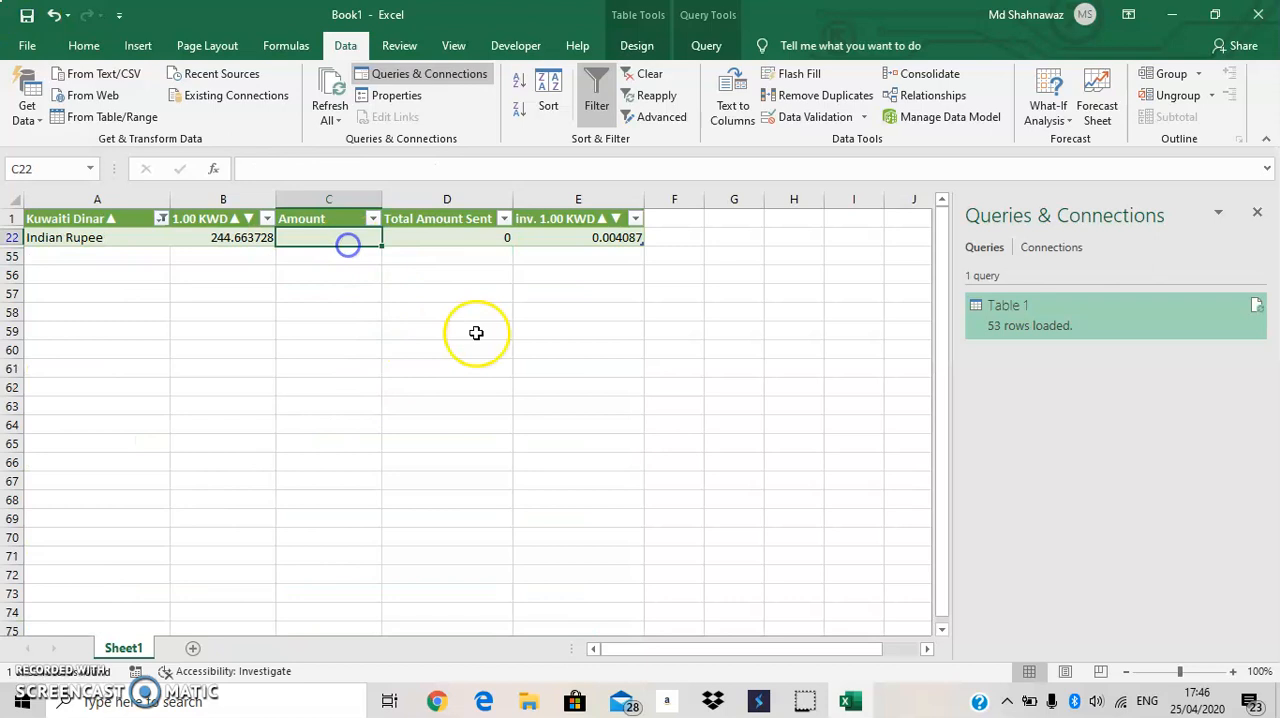
pyautogui.write('2')
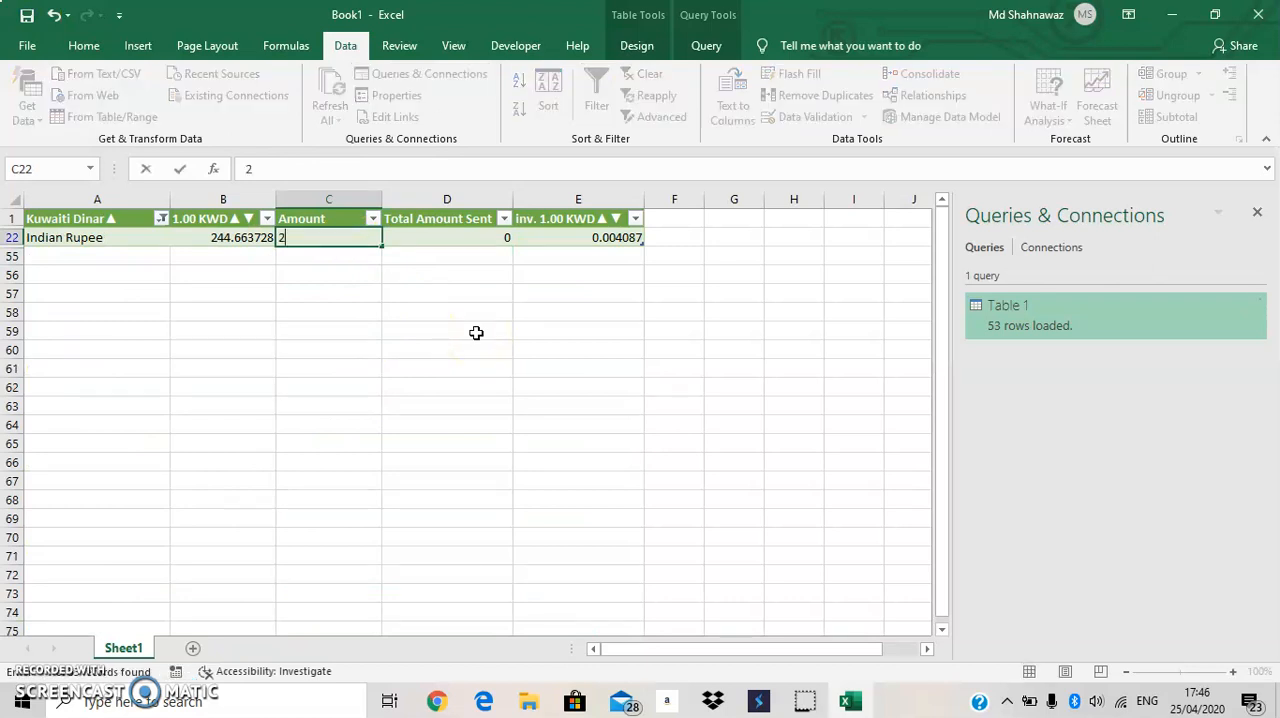
pyautogui.write('00')
pyautogui.press('Return')
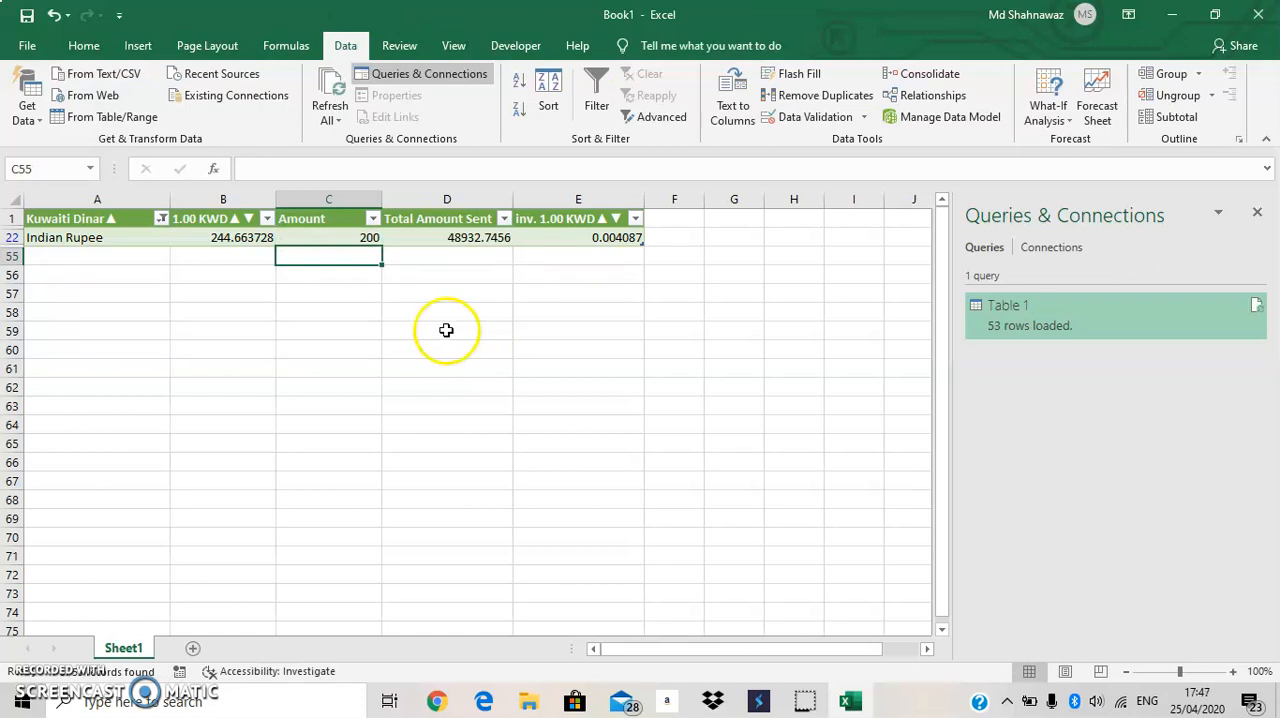
# Set the Amount in the Indian Rupee row to 600.
pyautogui.click(344, 240)
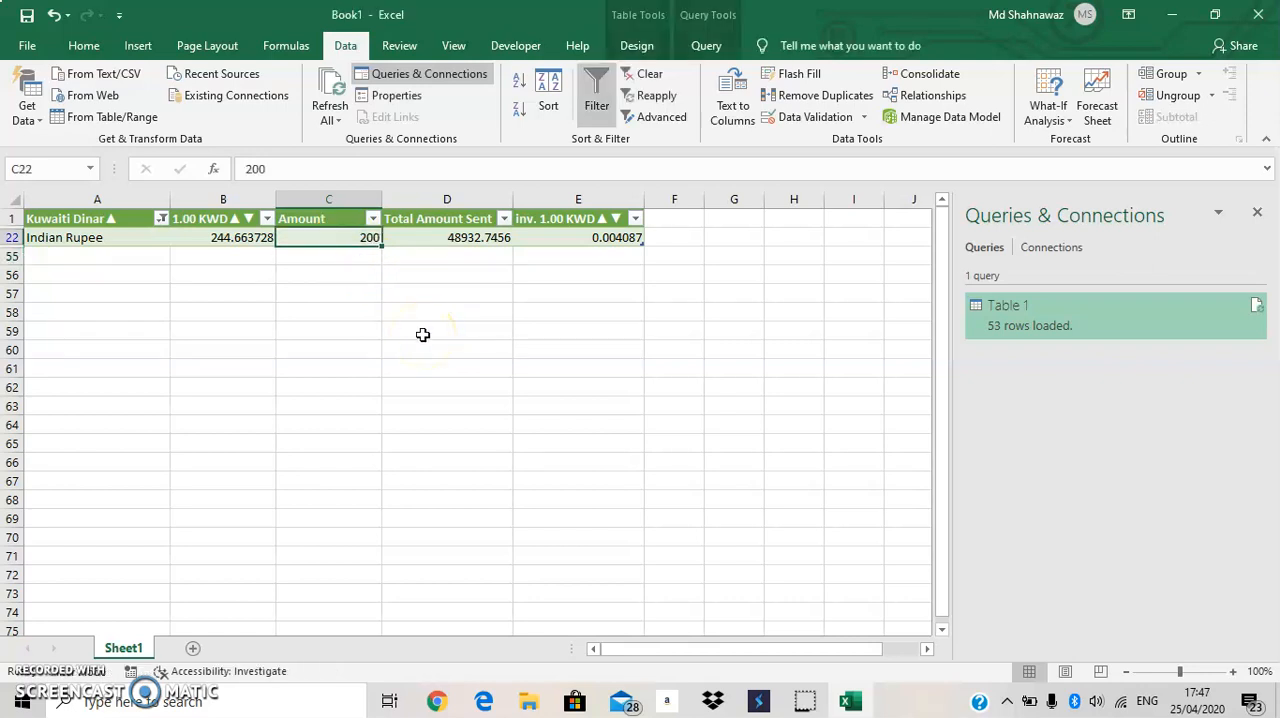
pyautogui.write('6')
pyautogui.press('Return')
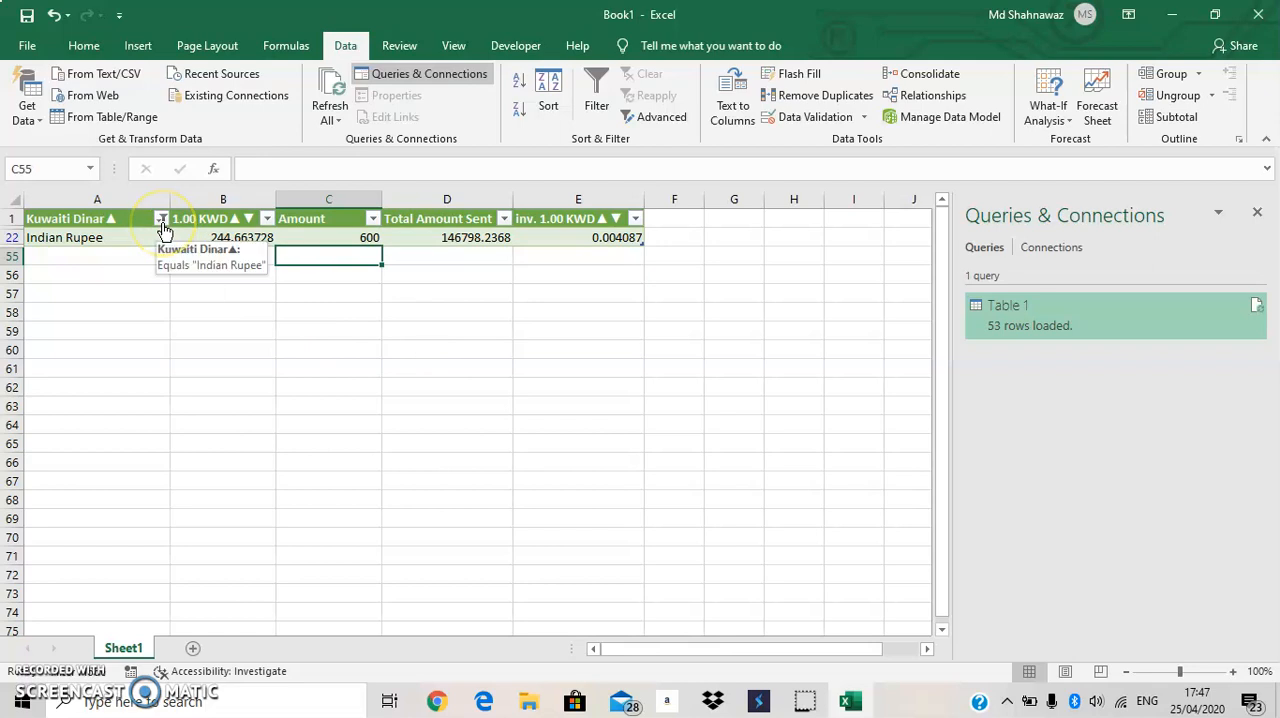
# Show all currencies in the table again by selecting every value in the Kuwaiti Dinar column's filter.
pyautogui.click(222, 95)
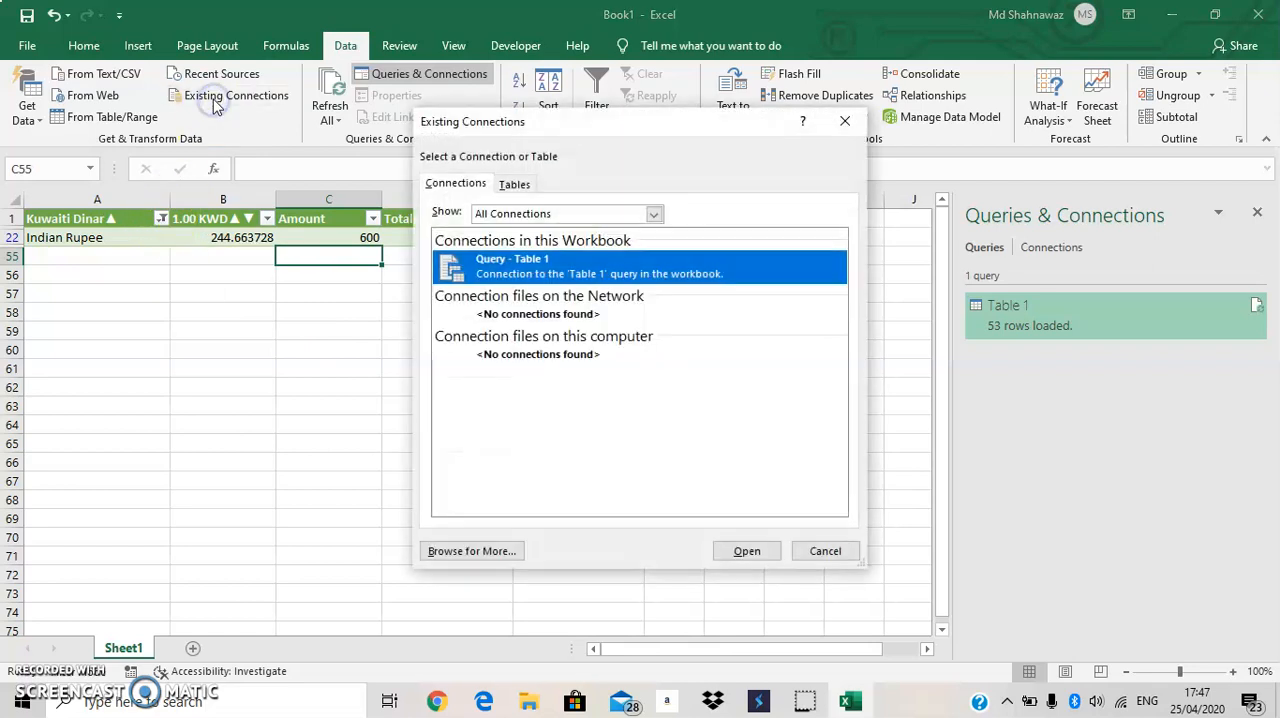
pyautogui.click(845, 121)
pyautogui.click(160, 233)
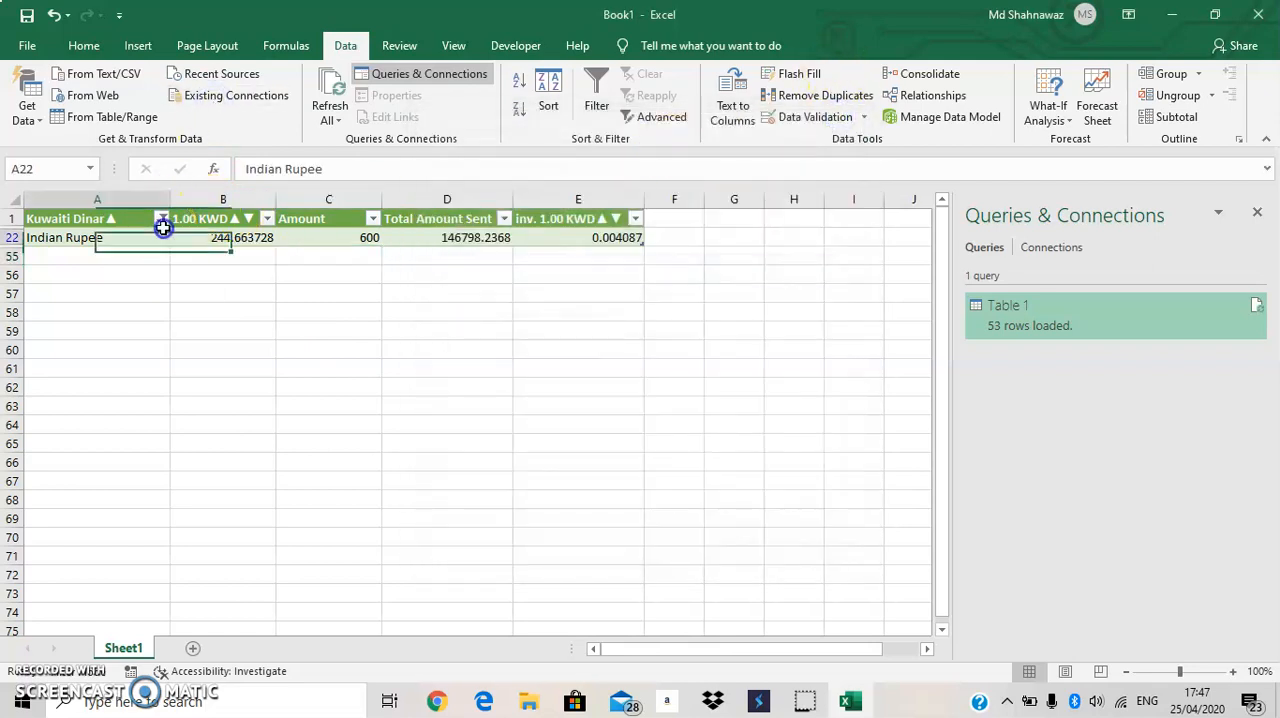
pyautogui.click(161, 220)
pyautogui.click(60, 400)
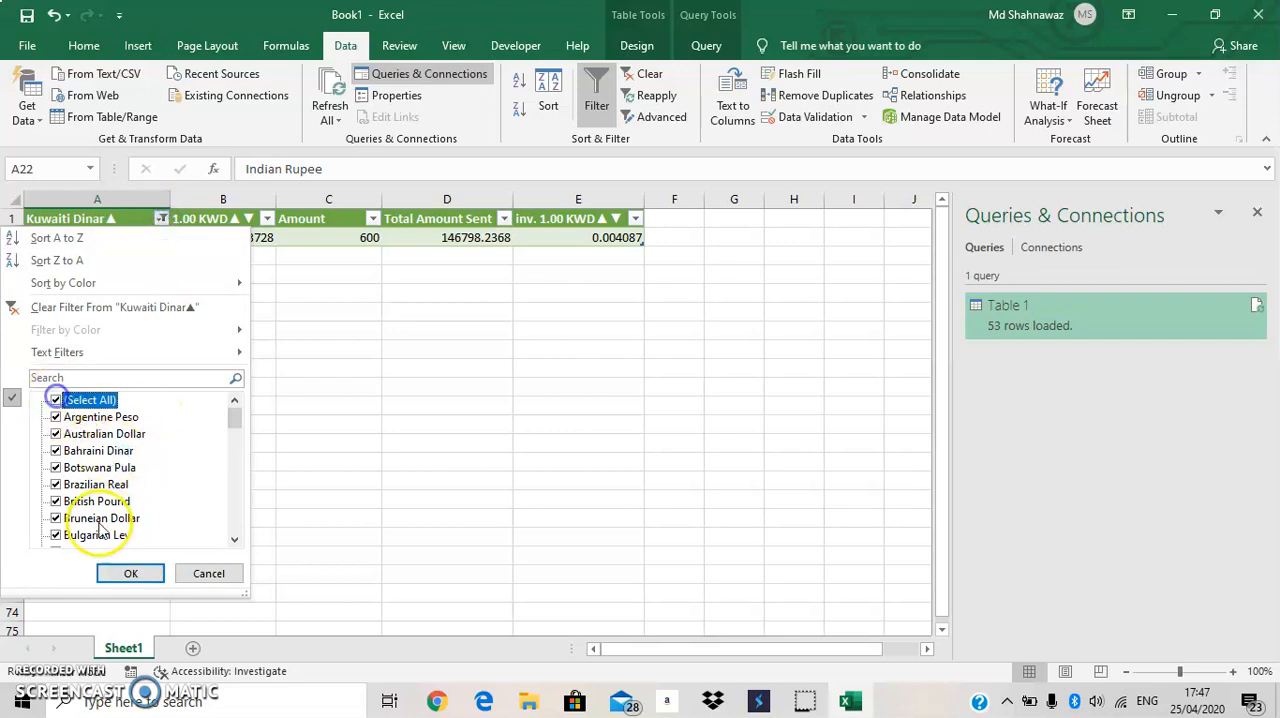
pyautogui.click(116, 574)
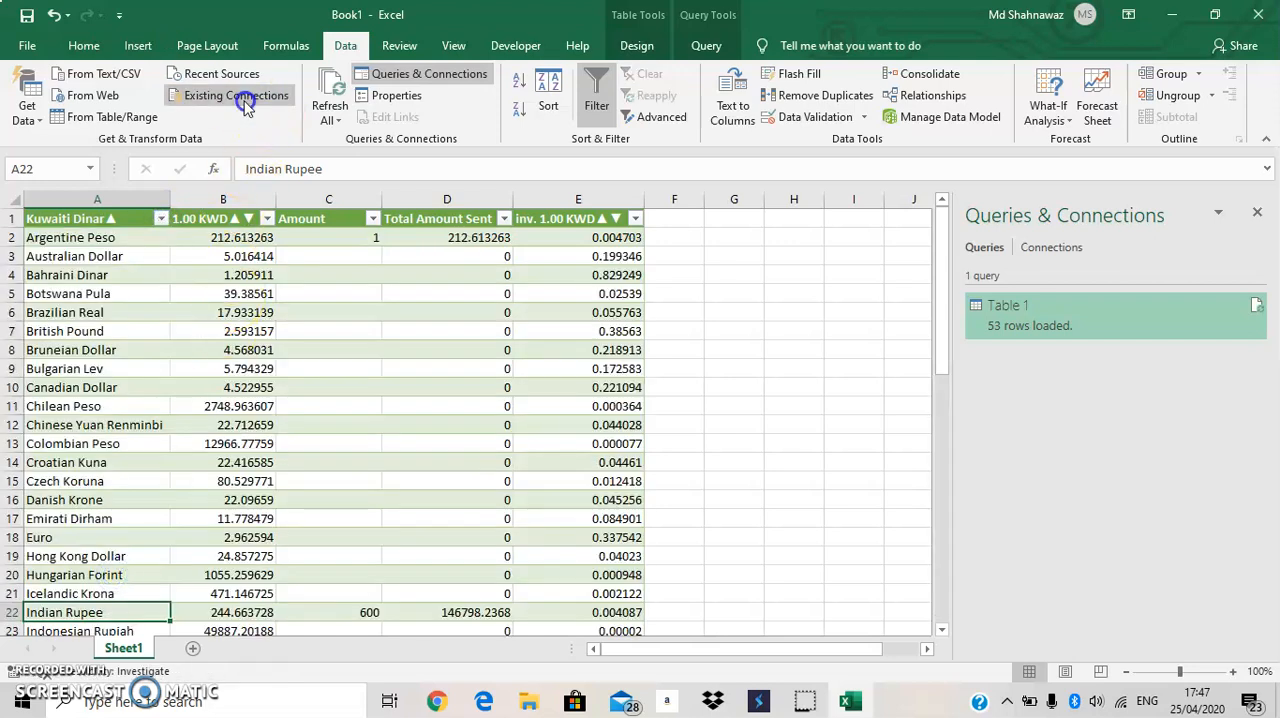
pyautogui.click(245, 100)
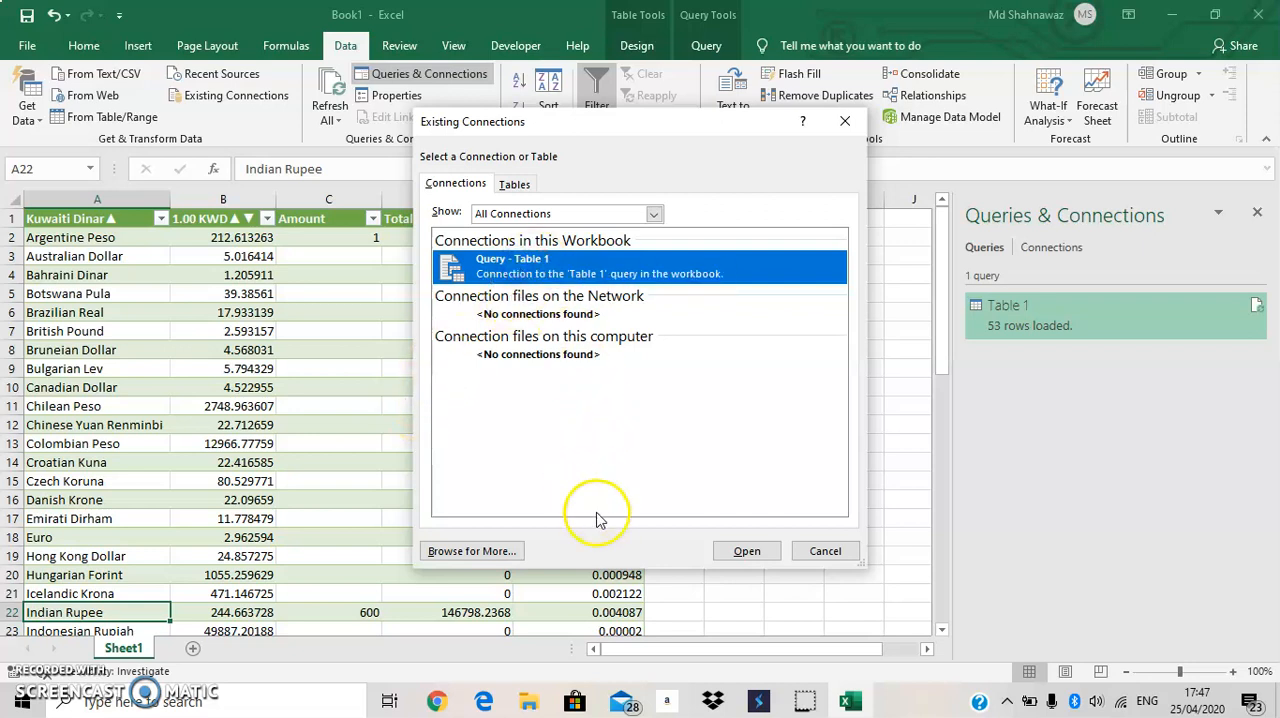
pyautogui.rightClick(558, 262)
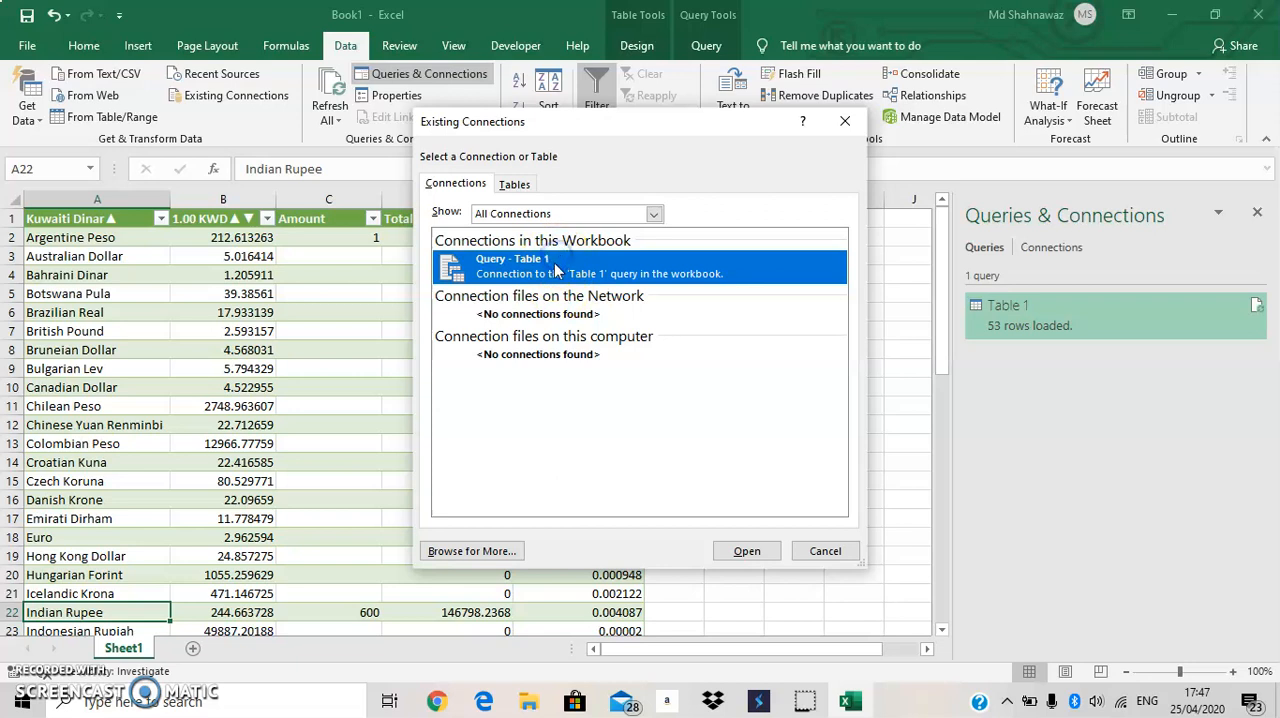
pyautogui.doubleClick(556, 268)
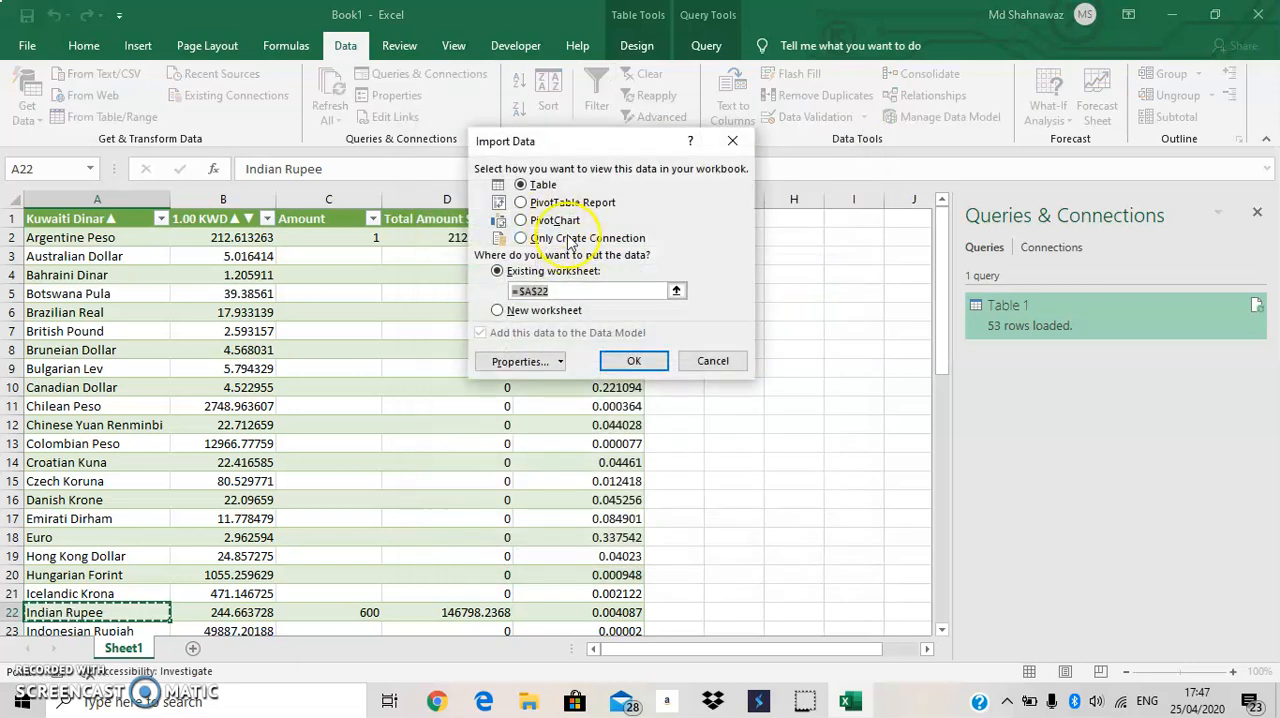
pyautogui.click(735, 146)
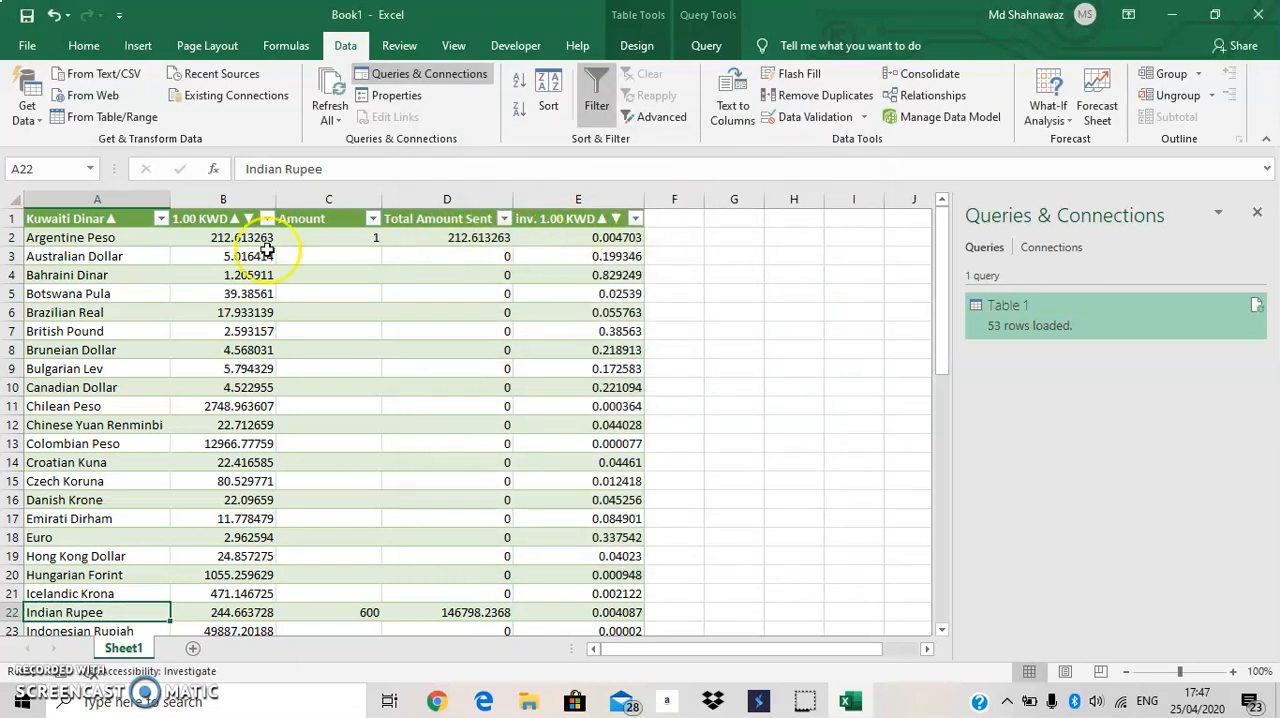
# Set the Table 1 query to refresh every 1 minute and when opening the file, without importing the data again.
pyautogui.click(217, 100)
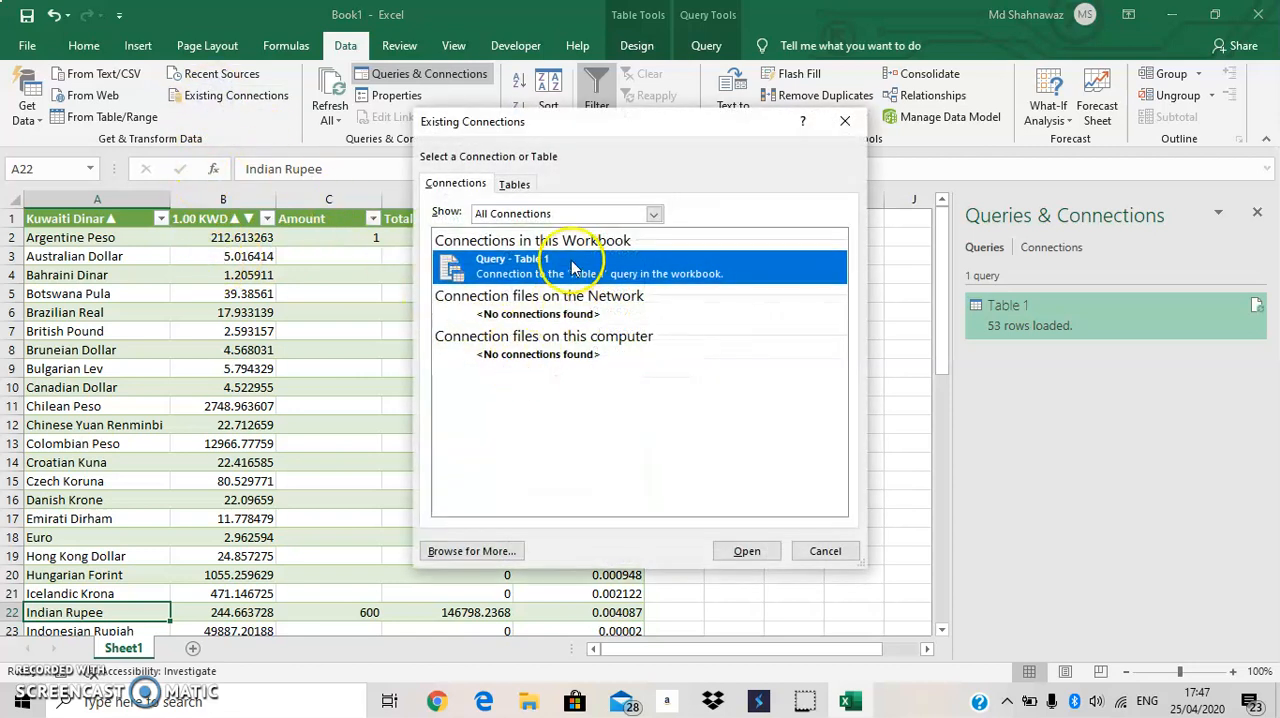
pyautogui.click(512, 183)
pyautogui.click(485, 188)
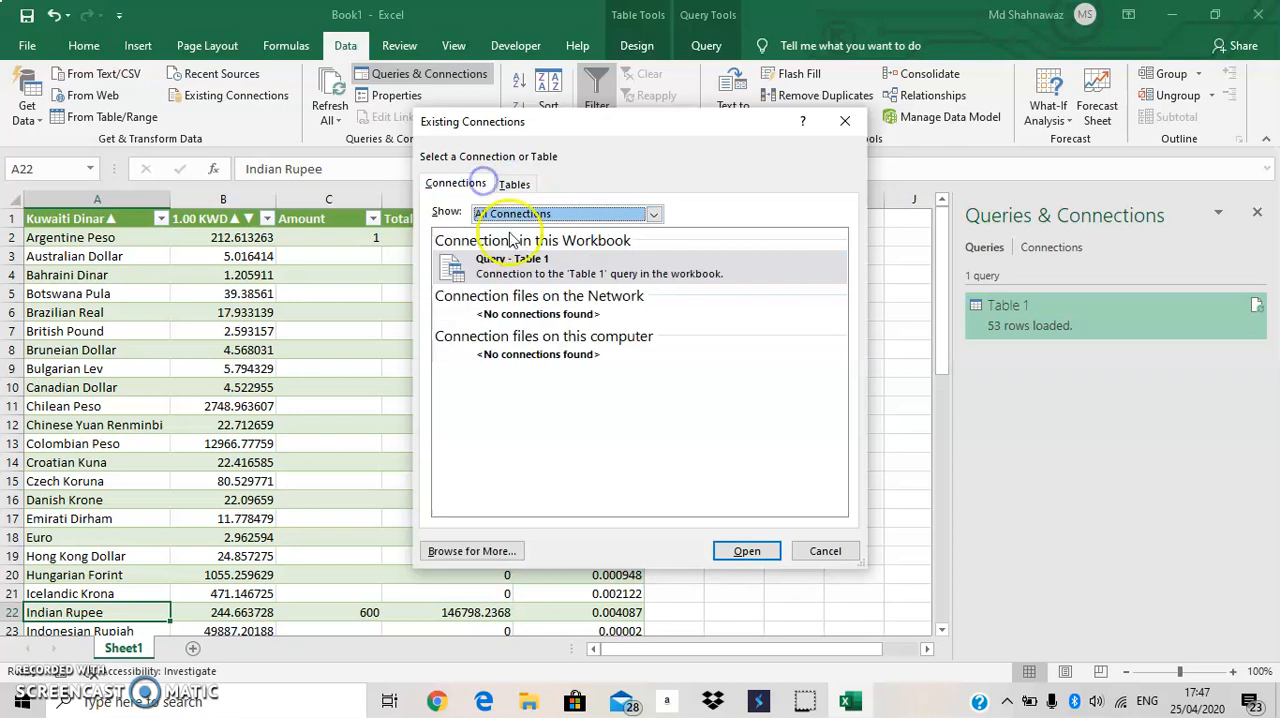
pyautogui.click(563, 283)
pyautogui.doubleClick(560, 283)
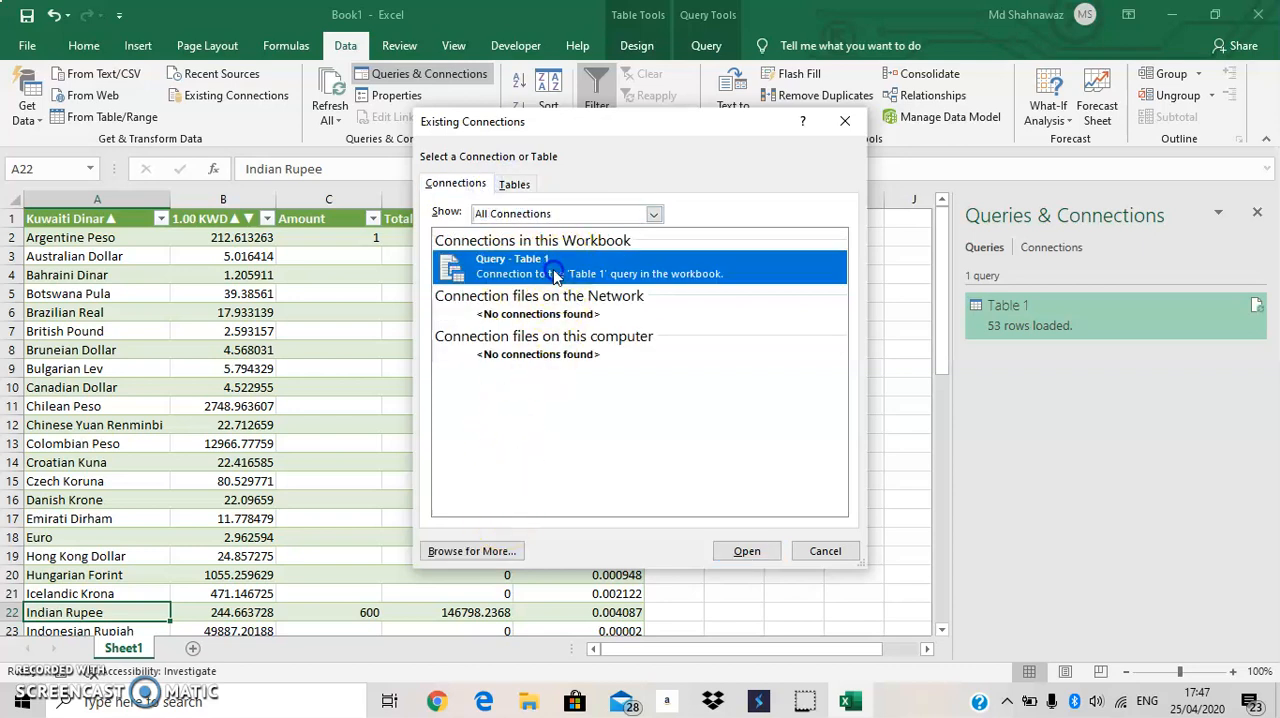
pyautogui.click(524, 361)
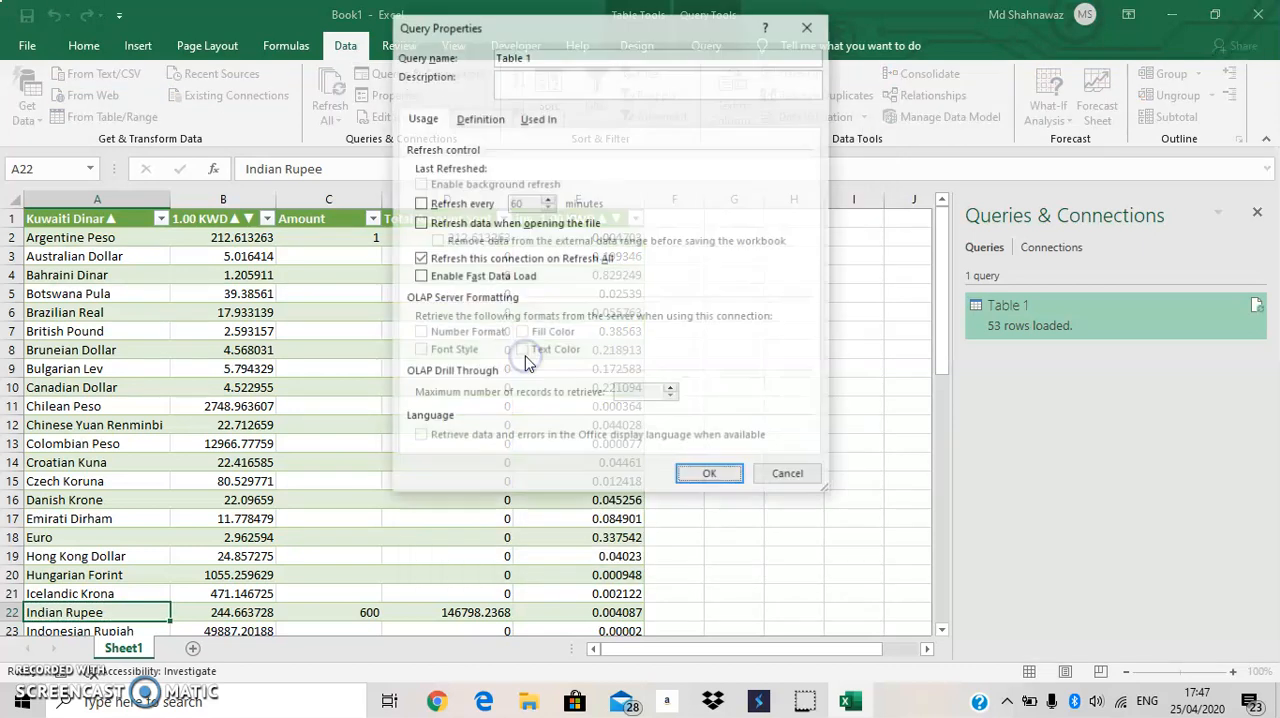
pyautogui.click(420, 203)
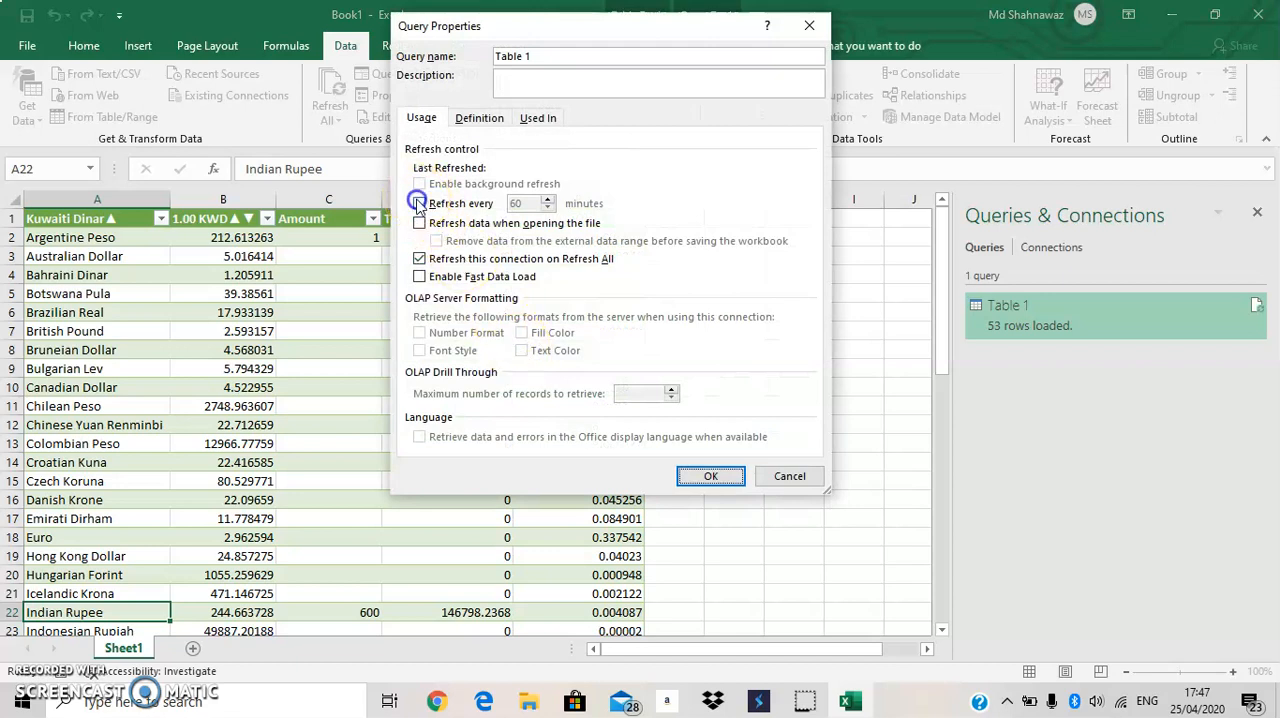
pyautogui.moveTo(520, 203); pyautogui.dragTo(476, 203)
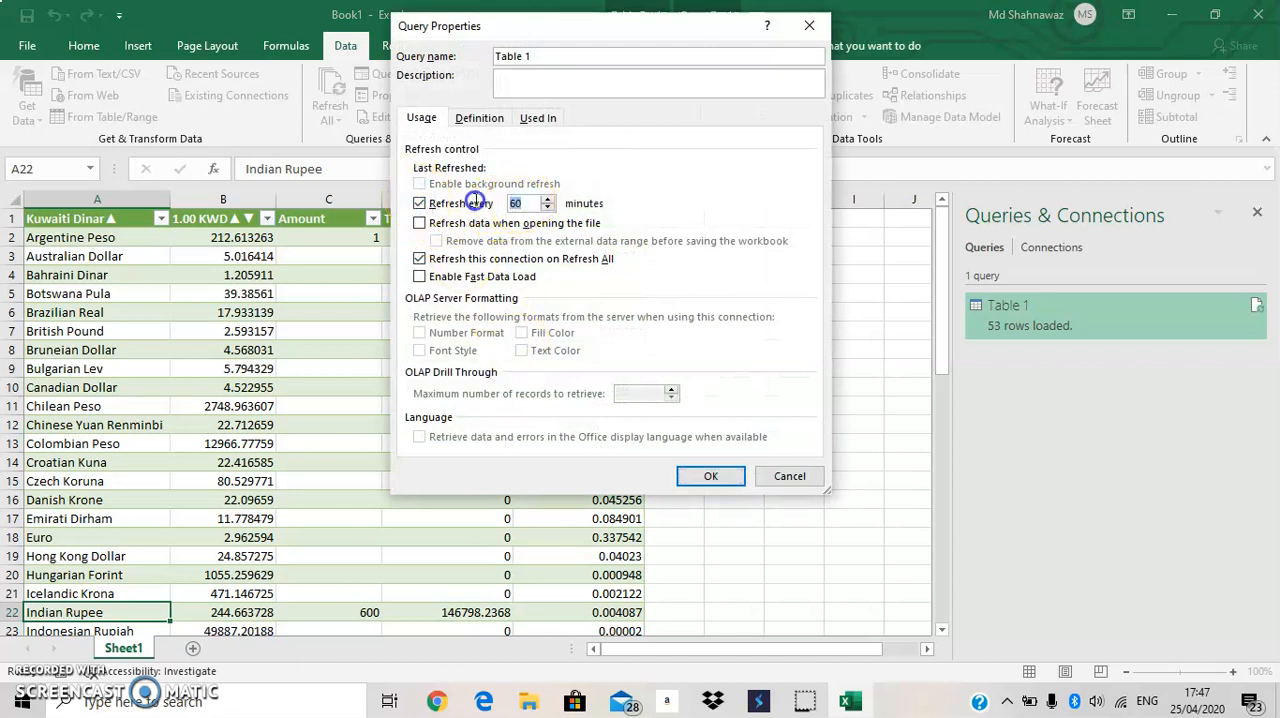
pyautogui.write('1')
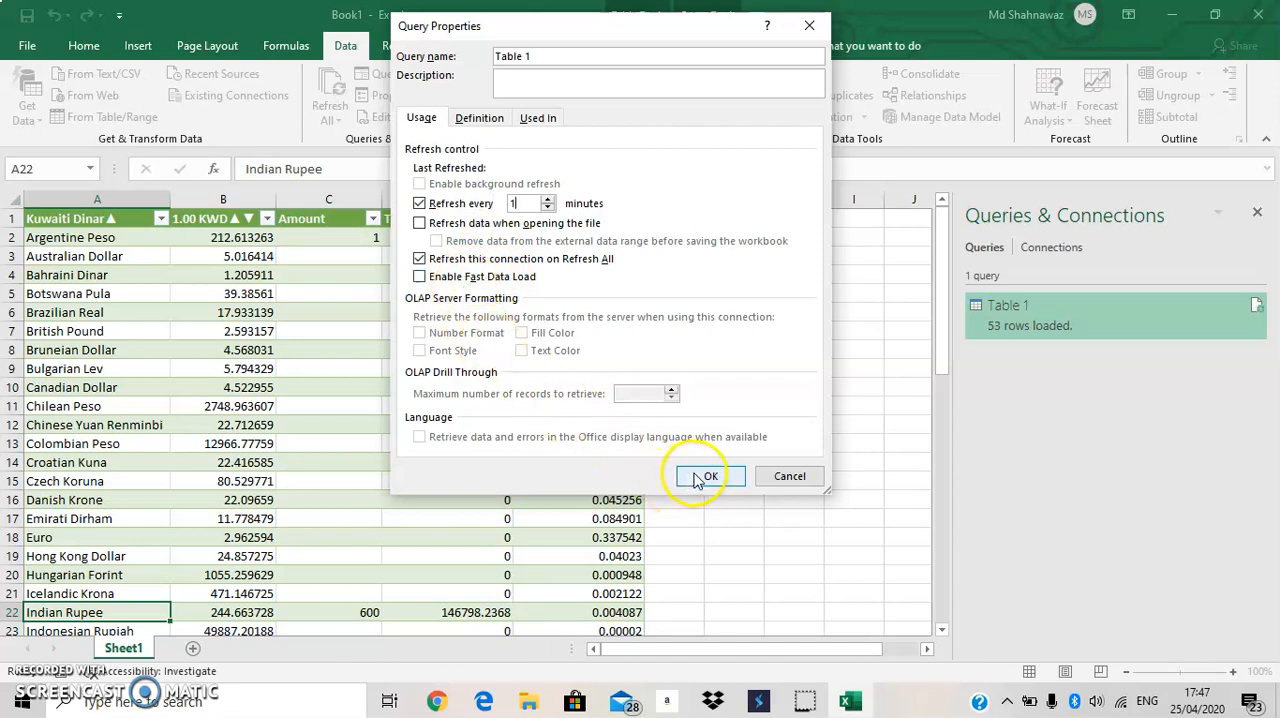
pyautogui.click(420, 223)
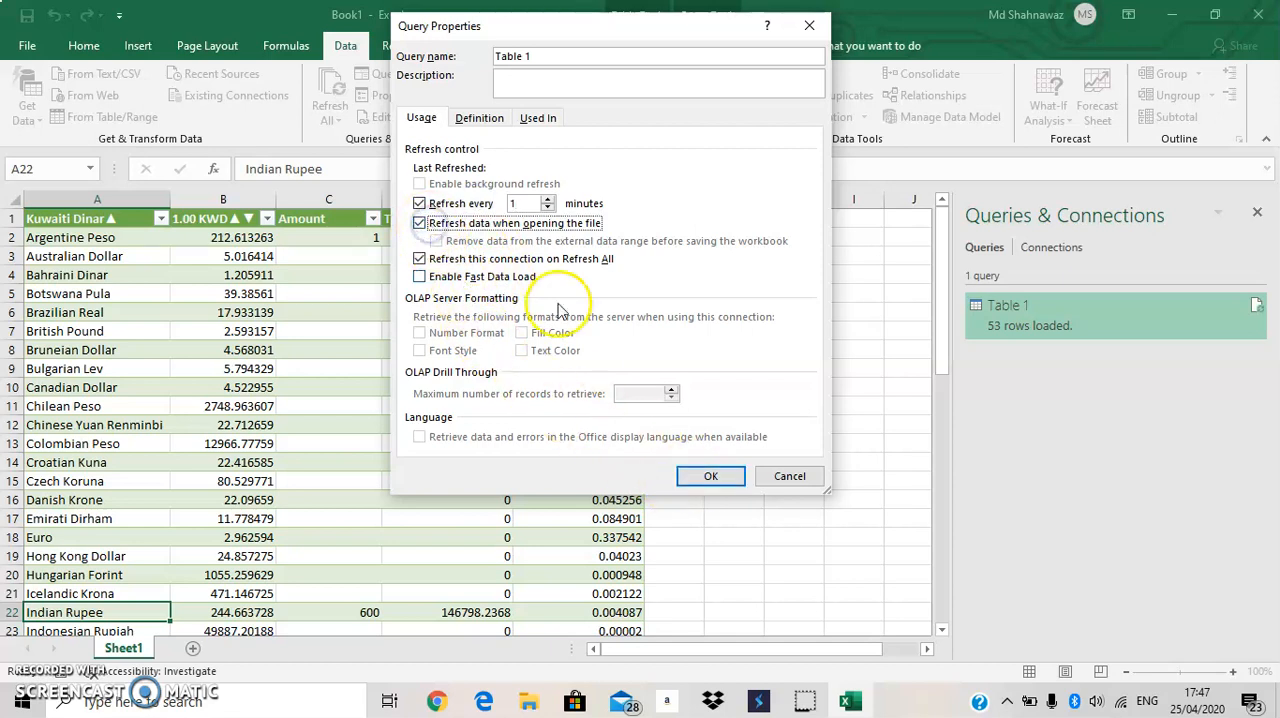
pyautogui.click(708, 477)
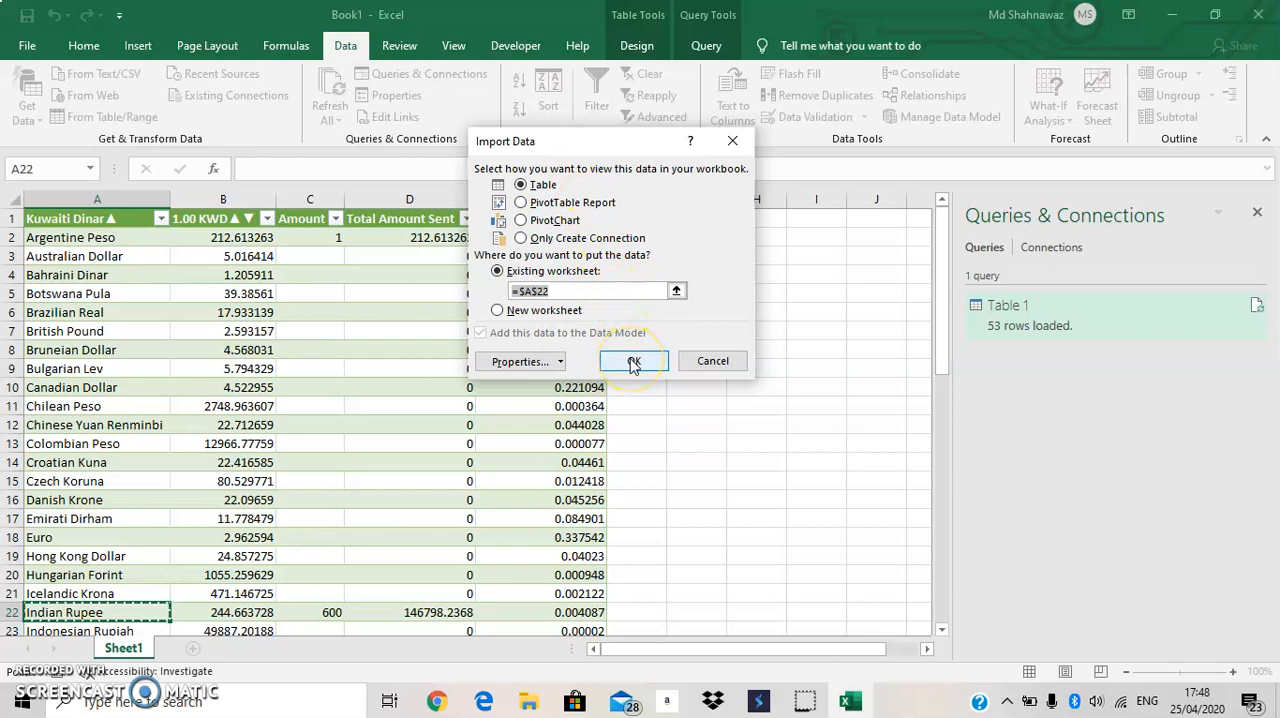
pyautogui.click(728, 145)
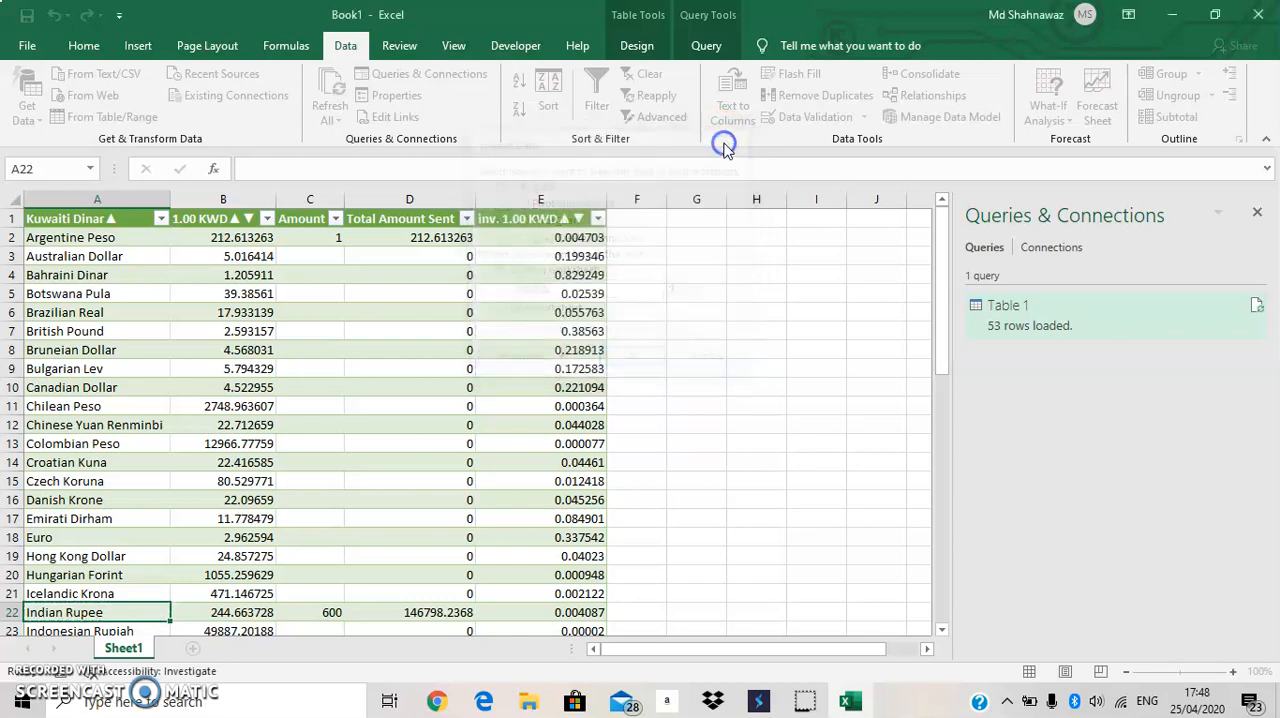
pyautogui.click(185, 386)
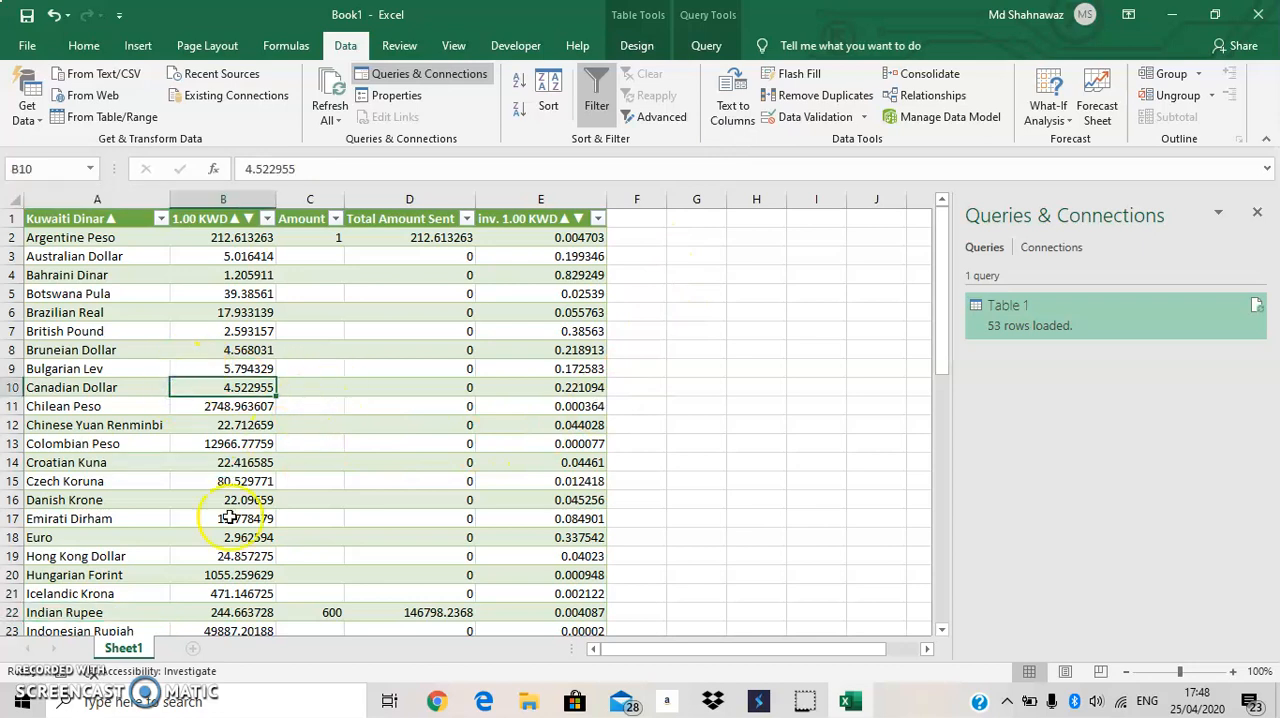